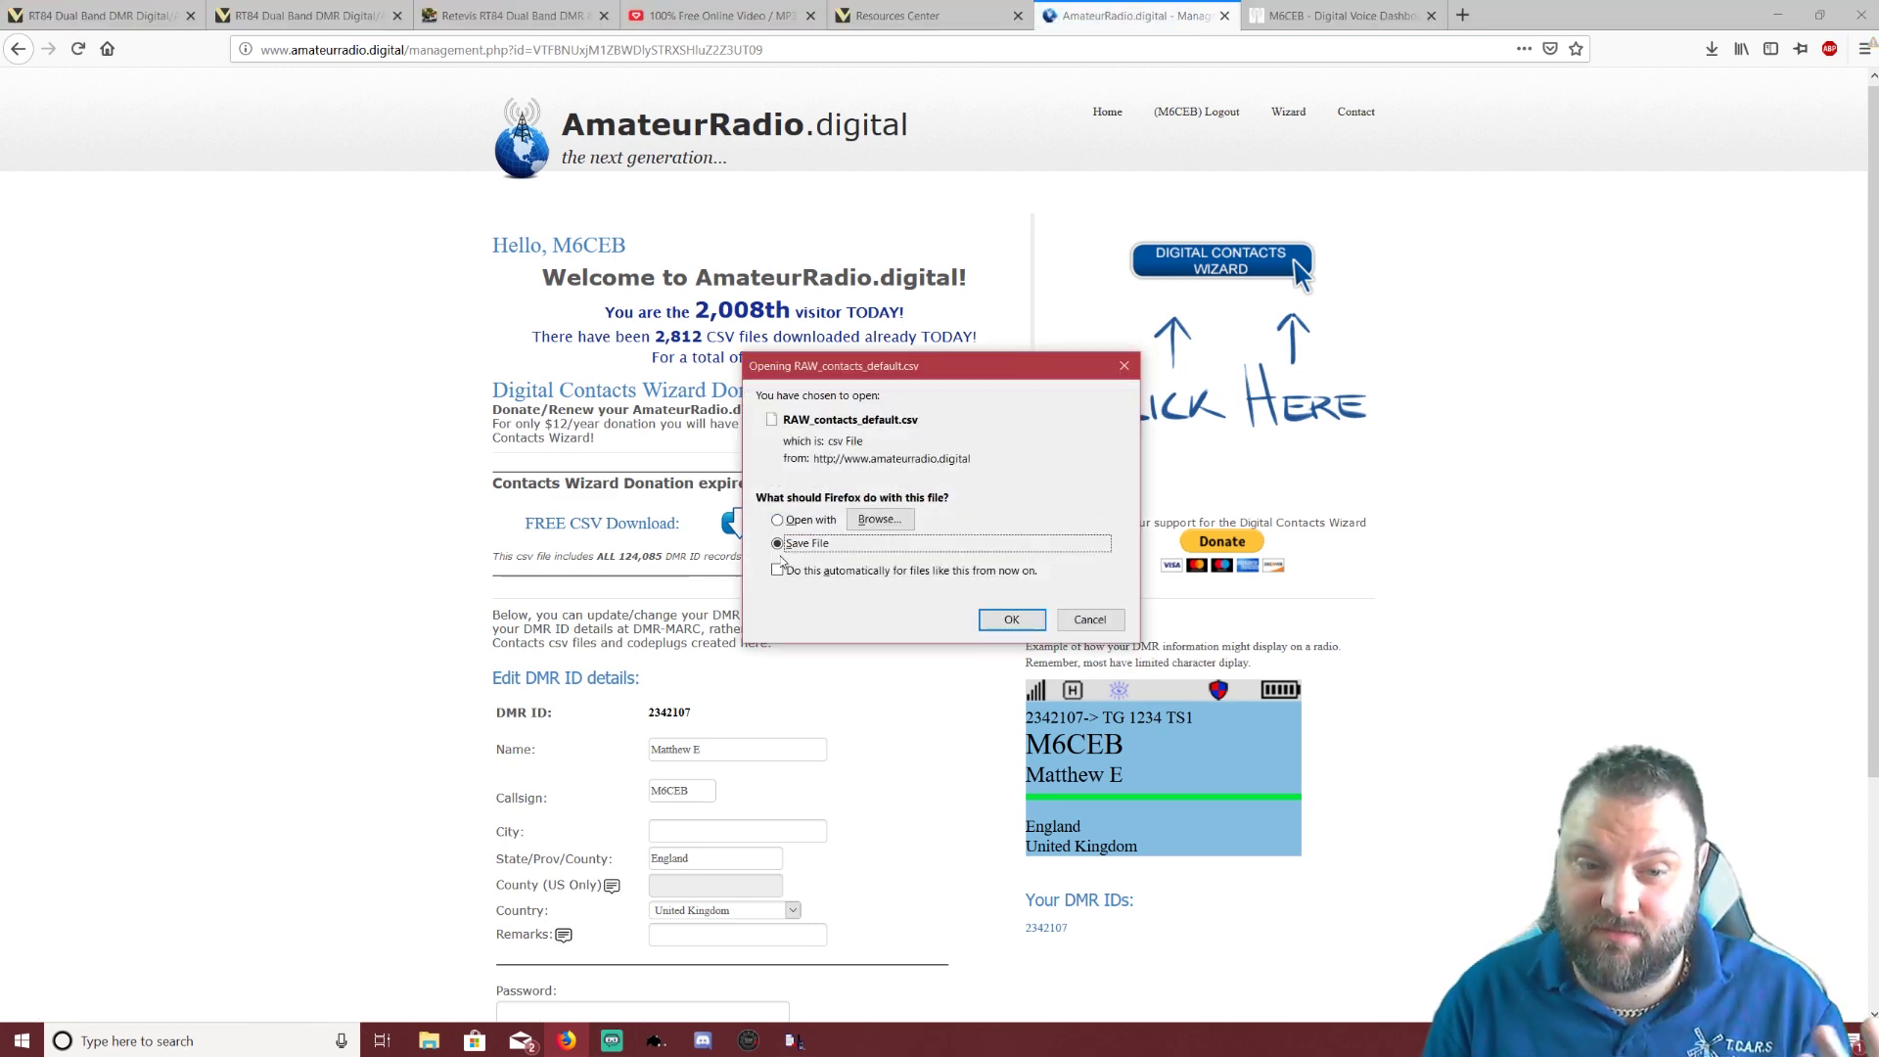
# Step: Confirm saving RAW_contacts_default.csv to the computer in the Firefox download dialog
pyautogui.press('Return')
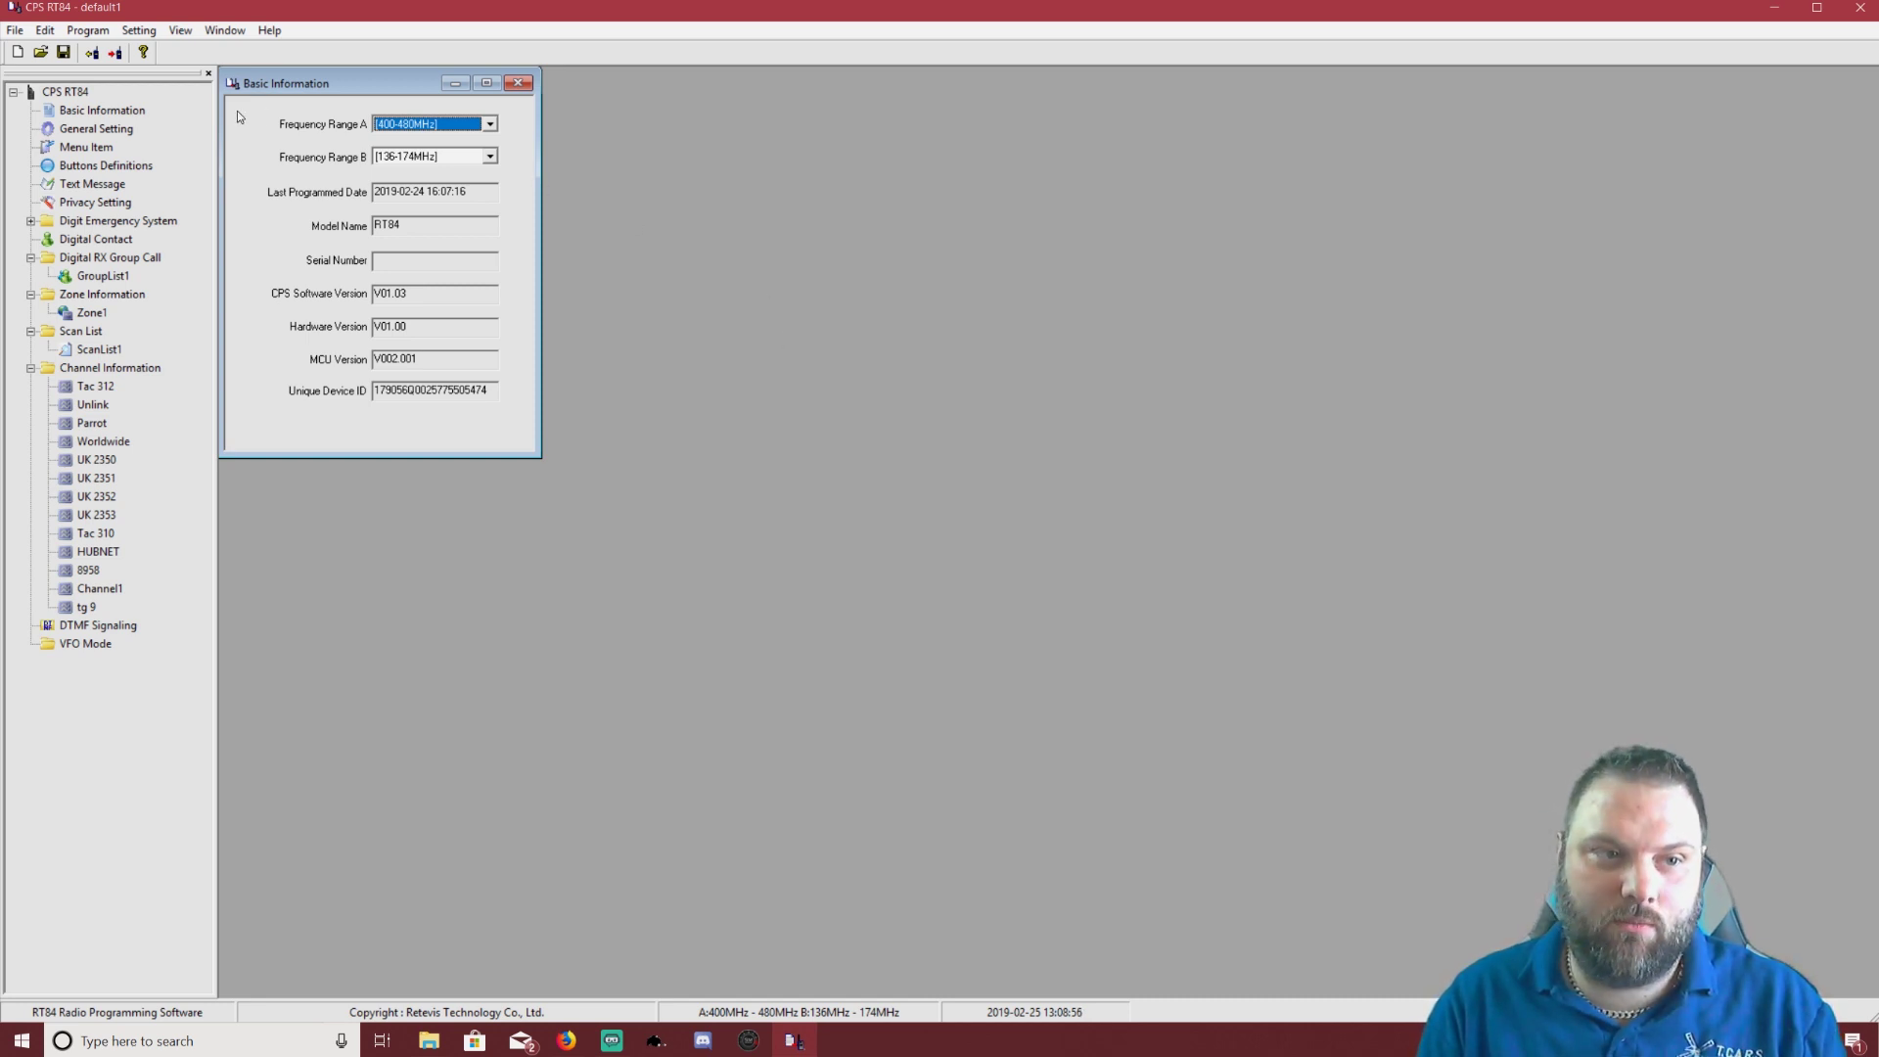
# Step: Open the General Setting page showing the radio name and radio ID
pyautogui.click(72, 134)
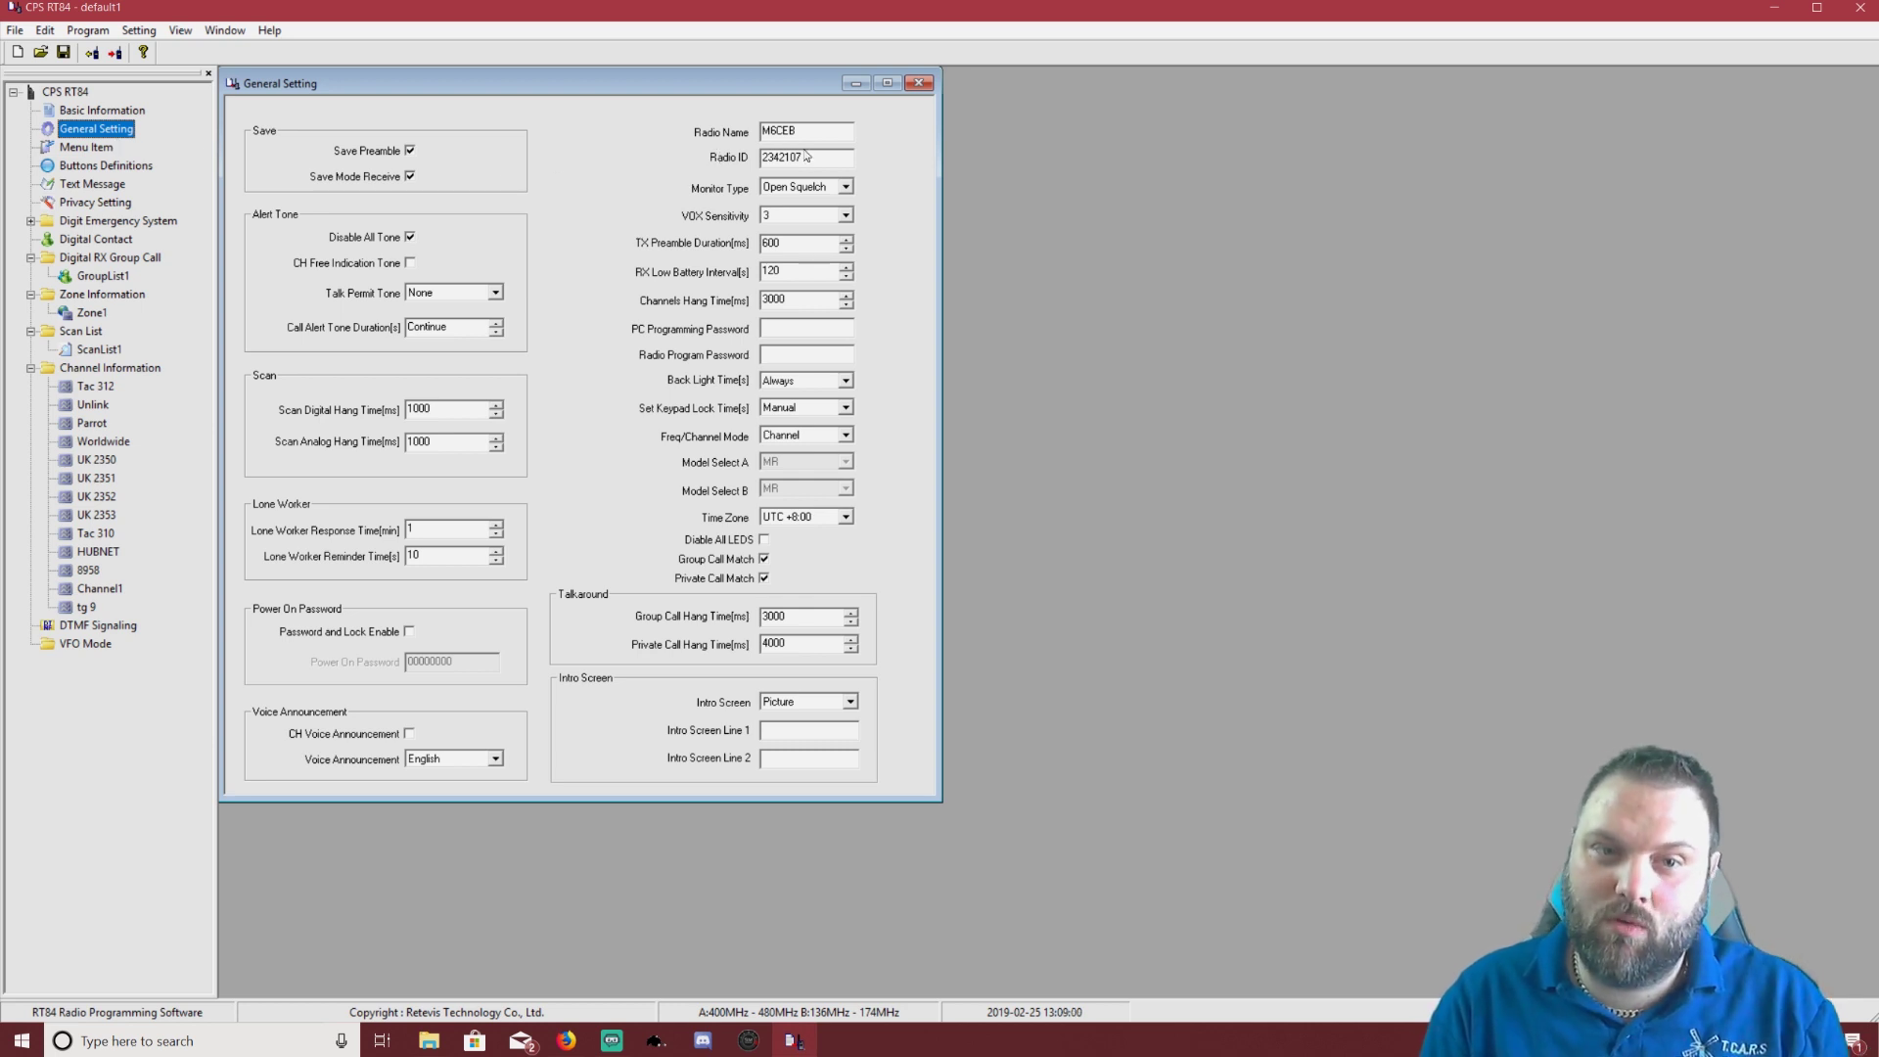
pyautogui.press('Tab')
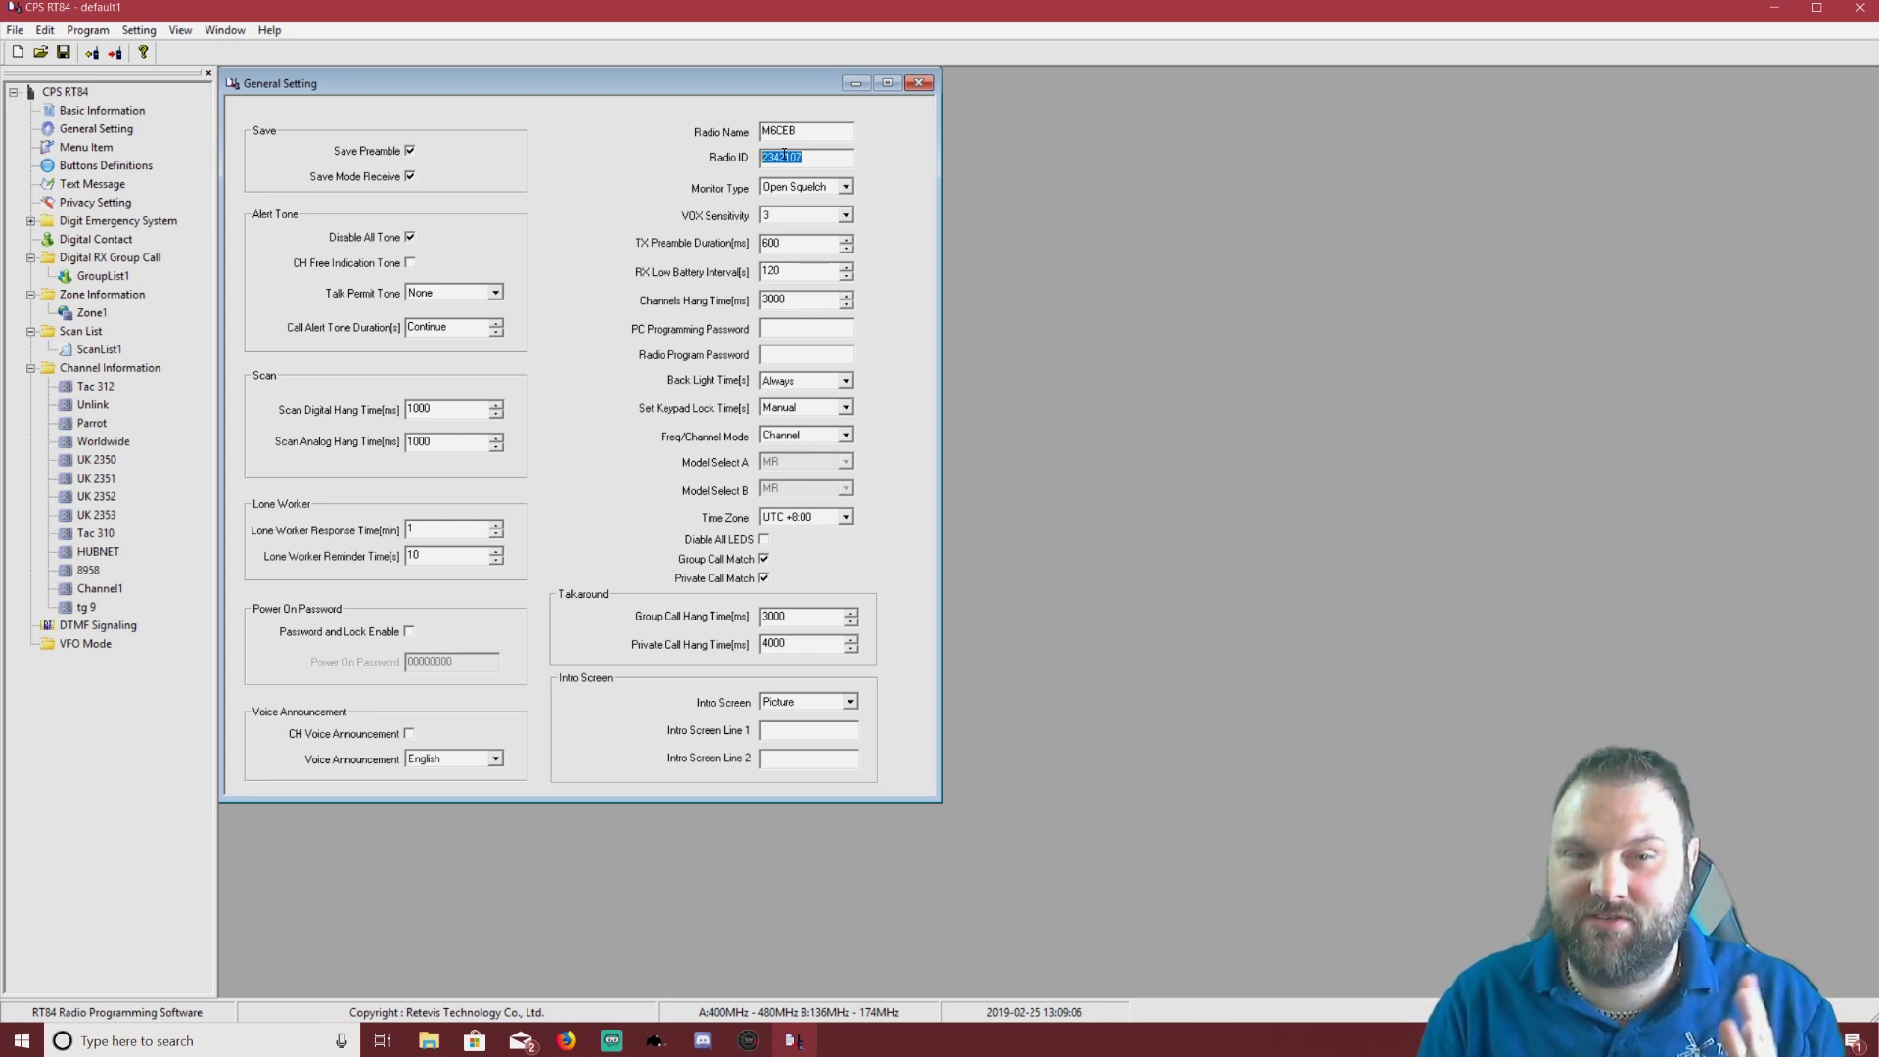
pyautogui.click(830, 156)
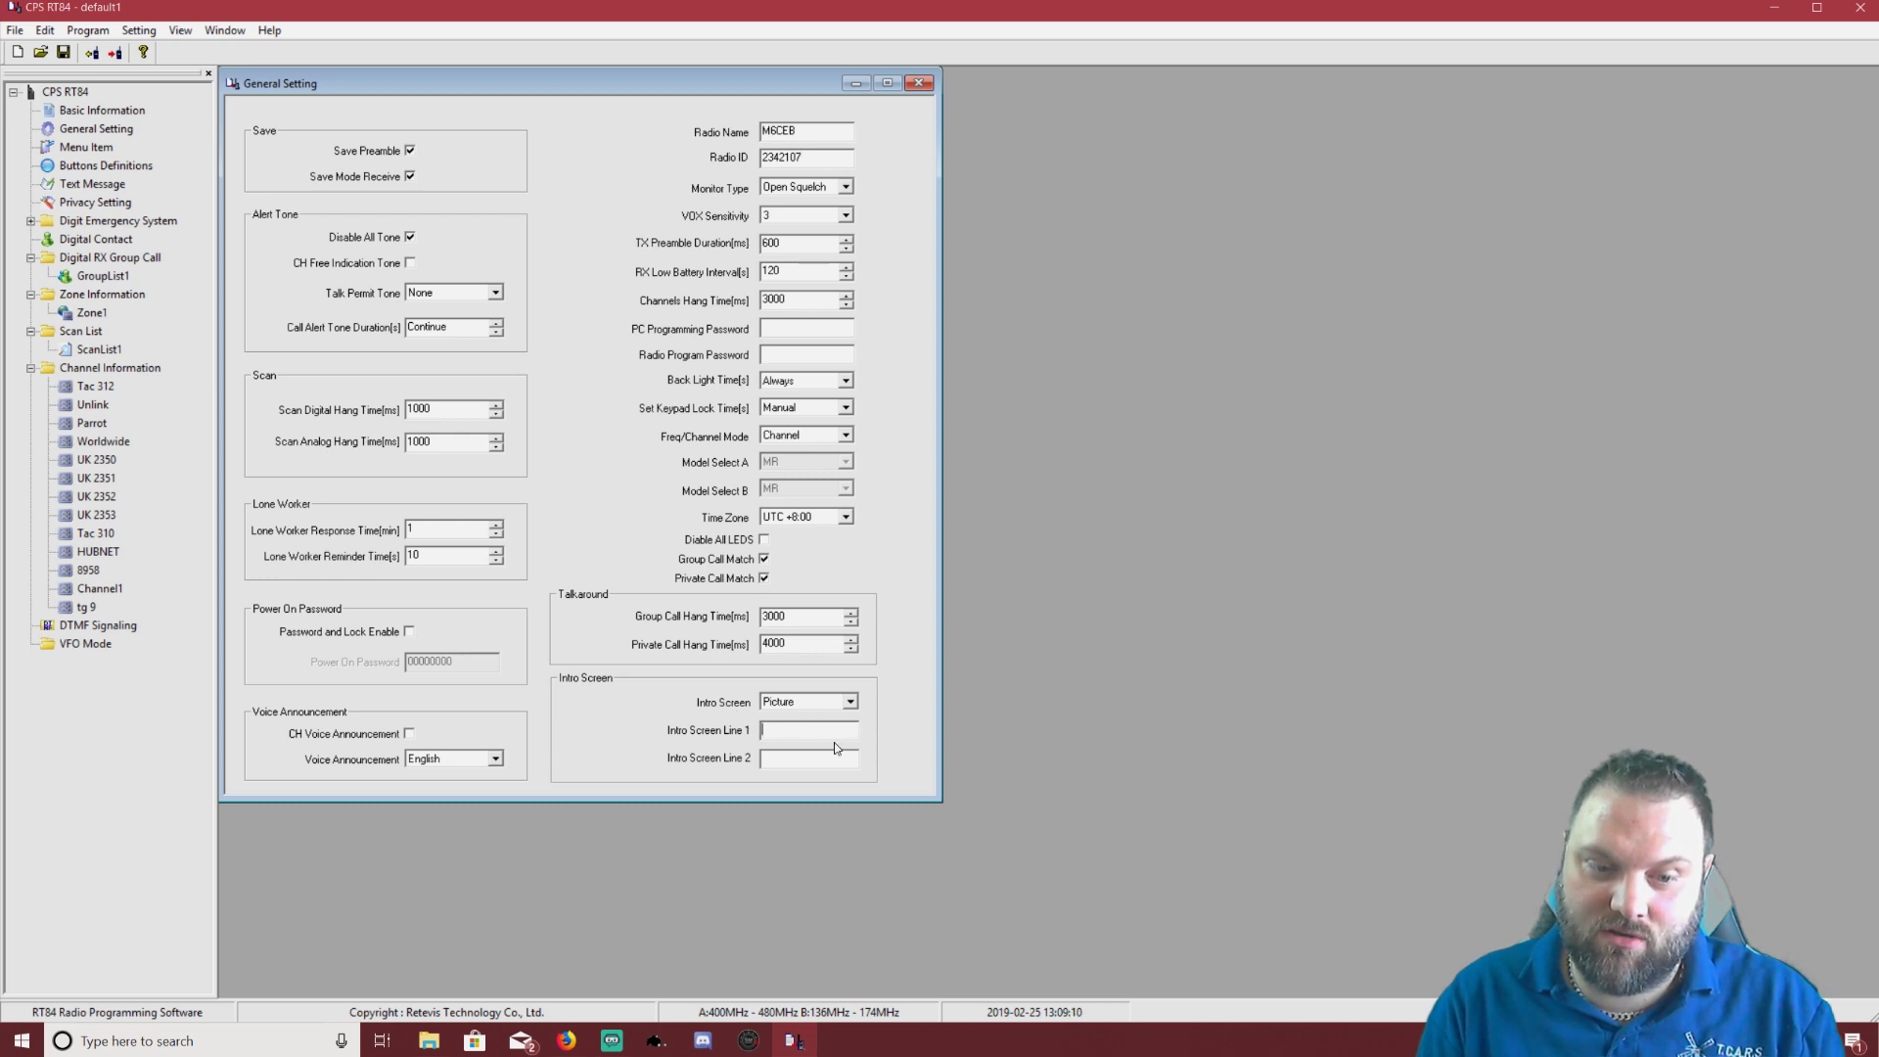
pyautogui.click(768, 735)
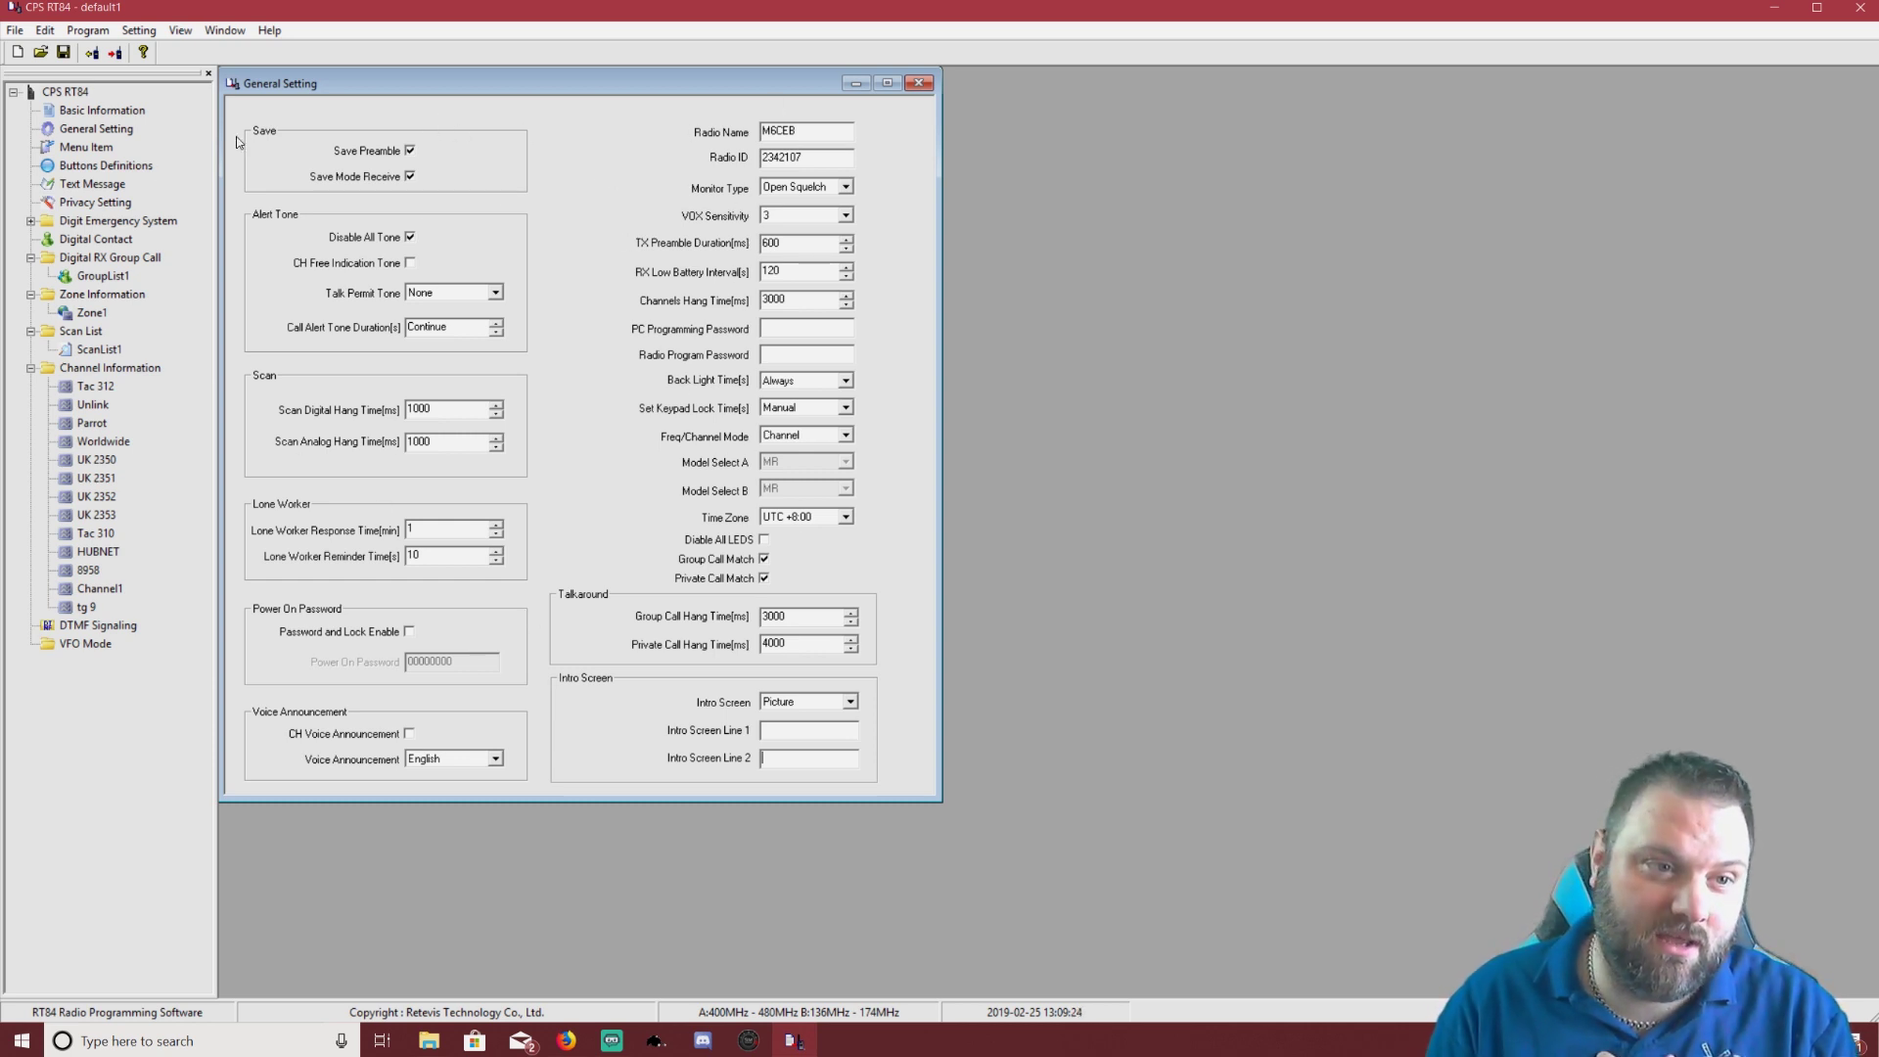
pyautogui.doubleClick(99, 241)
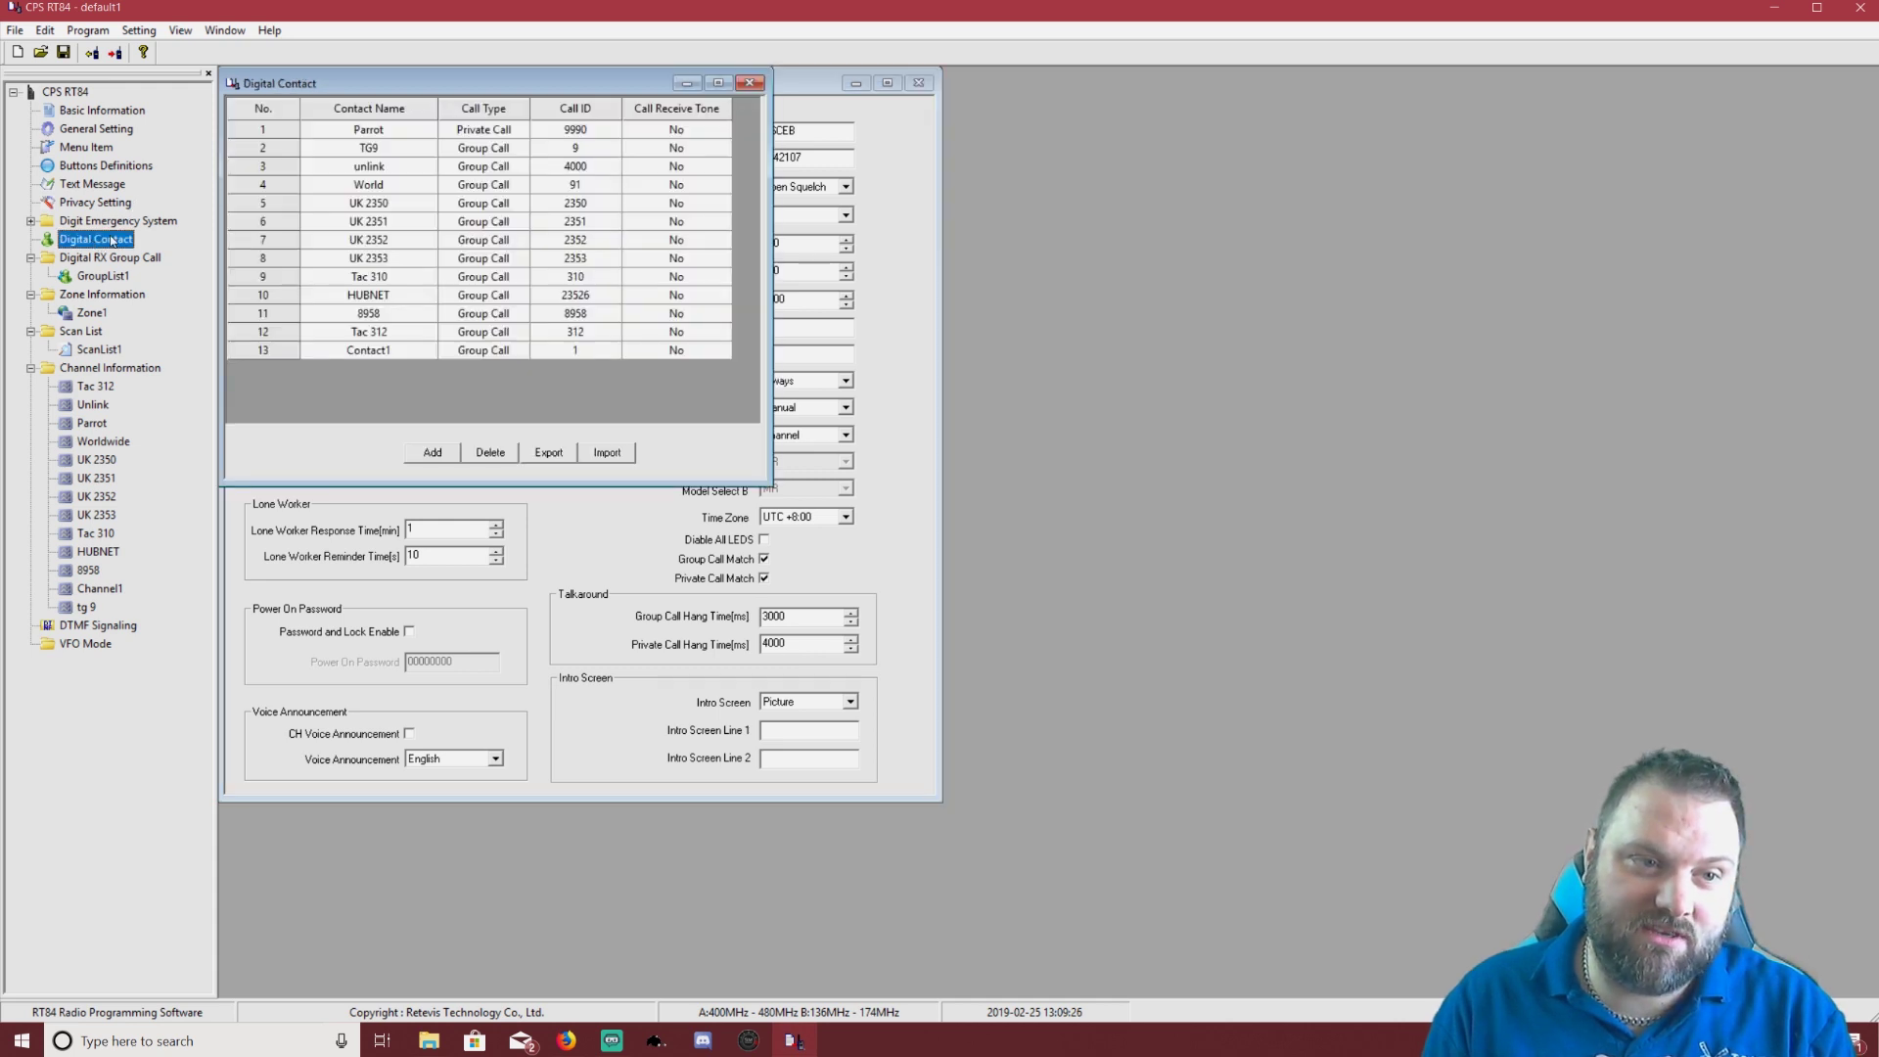
# Step: Add a contact row named Tac 315 with call ID 315 to the Digital Contact table
pyautogui.moveTo(448, 84); pyautogui.dragTo(1055, 342)
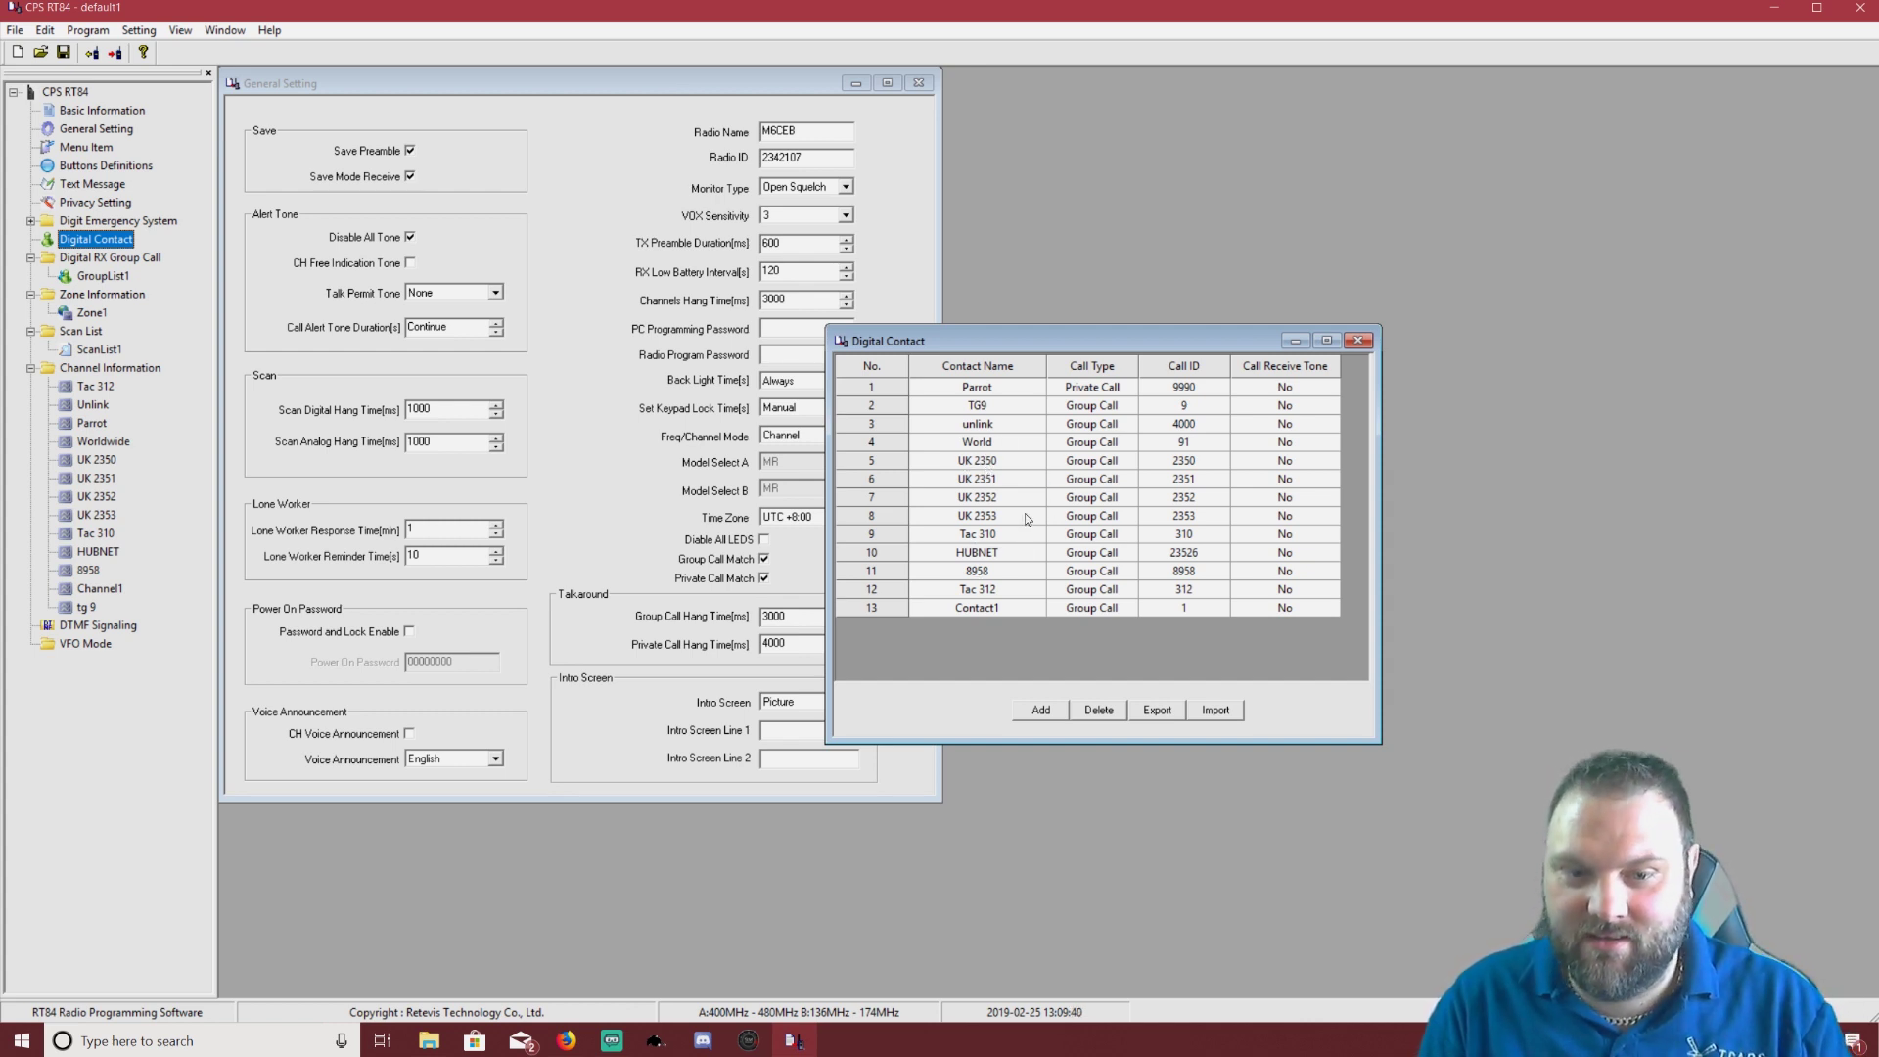
pyautogui.click(1041, 710)
pyautogui.doubleClick(1009, 627)
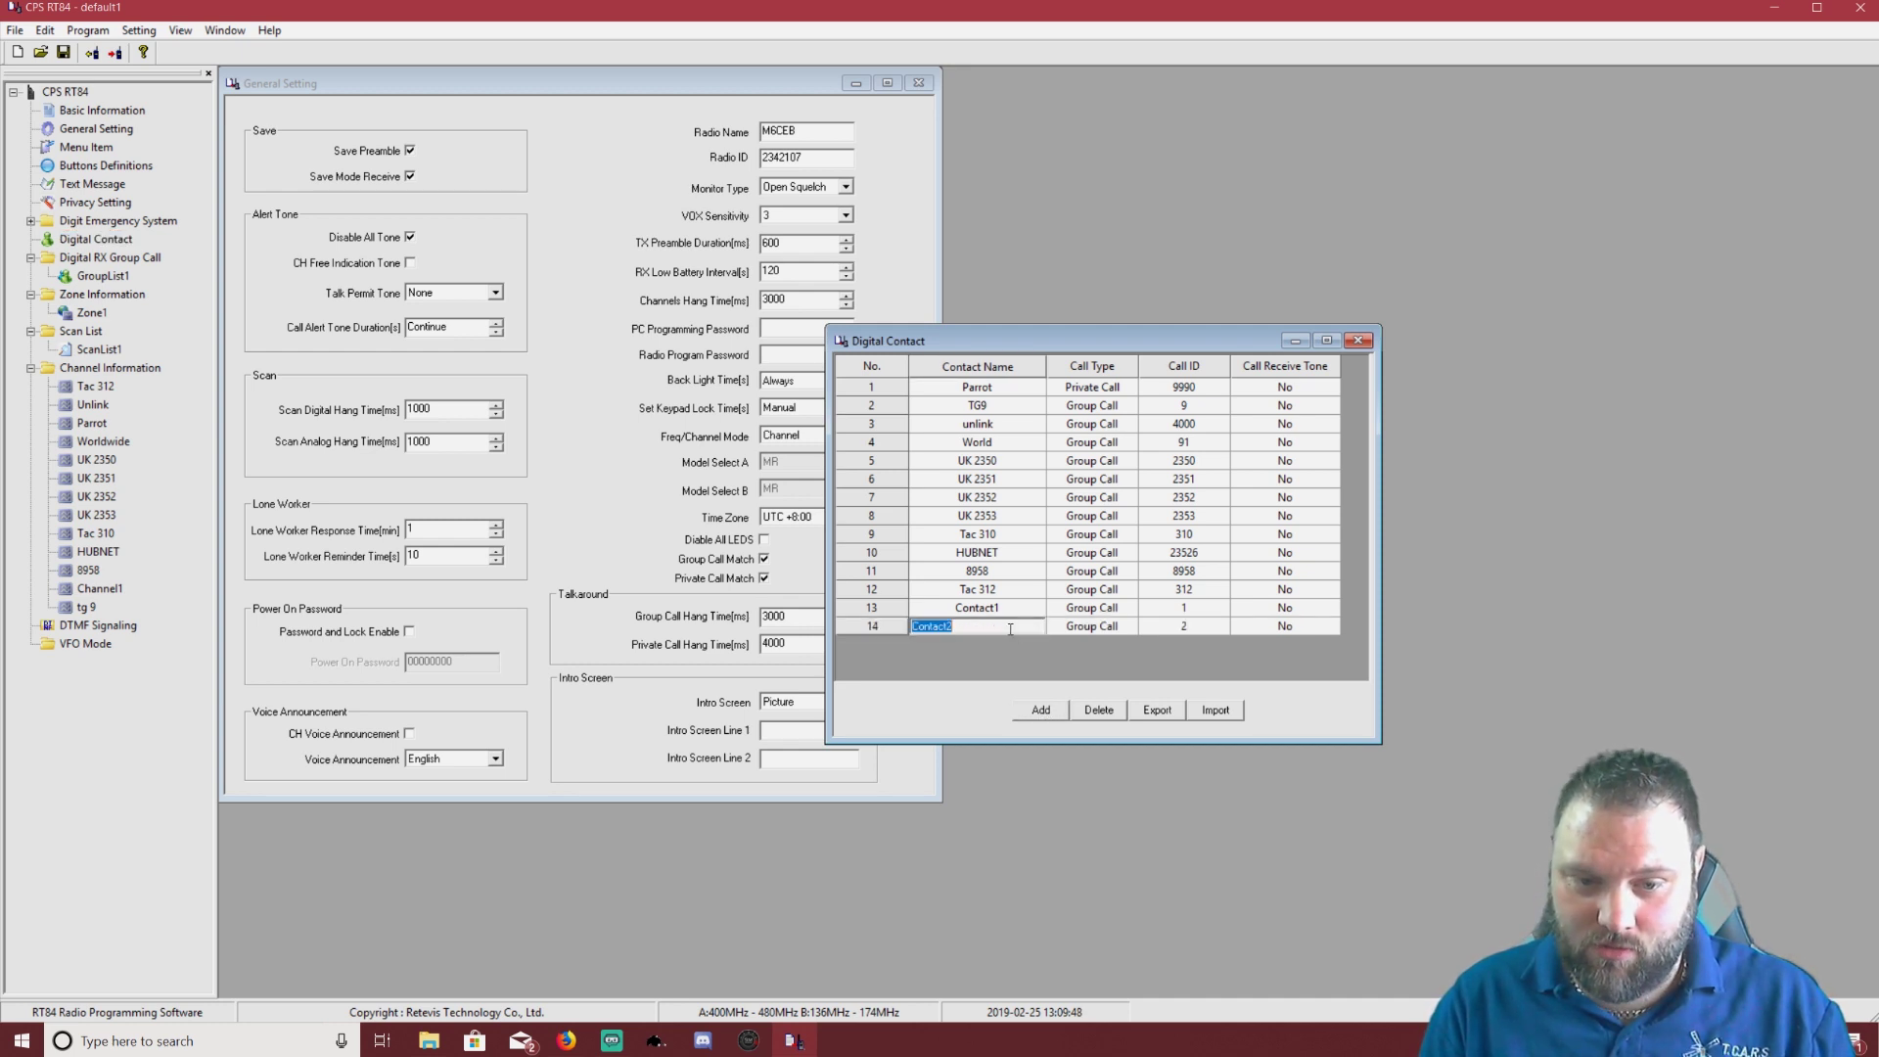
pyautogui.write('T')
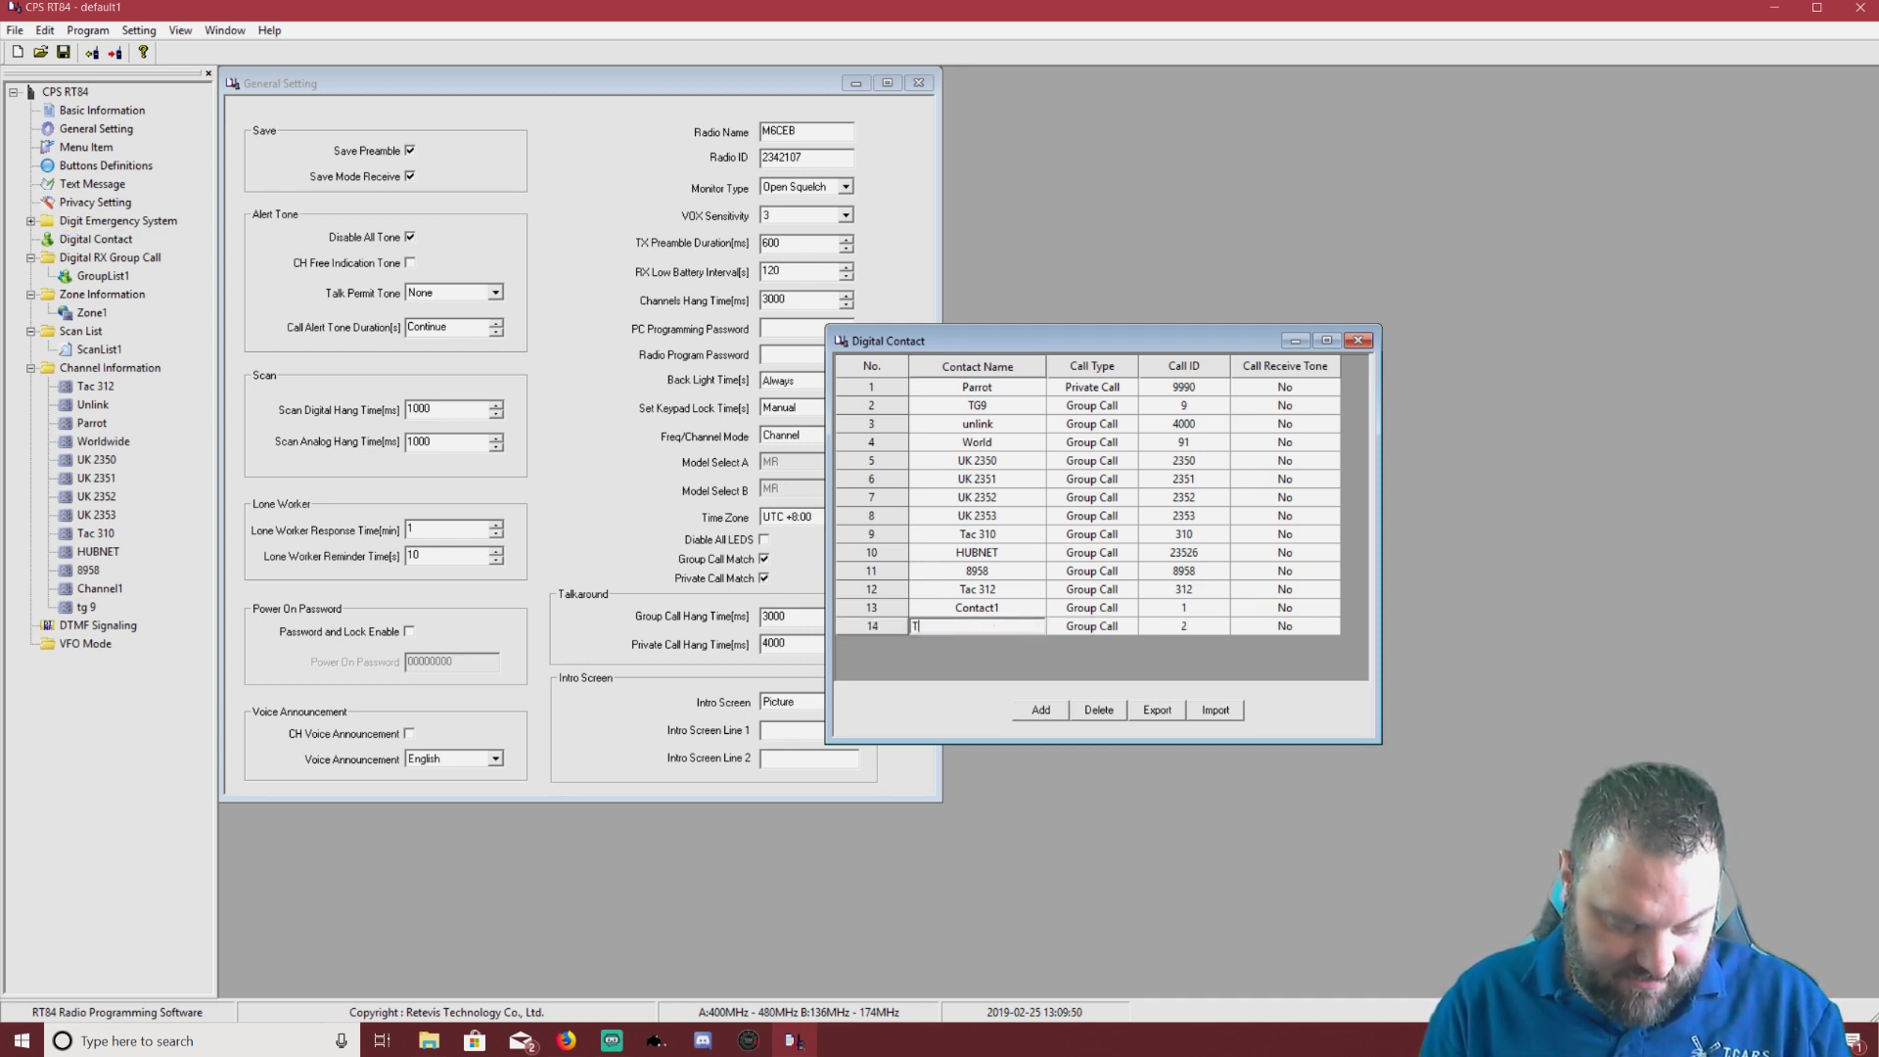
pyautogui.write('ac')
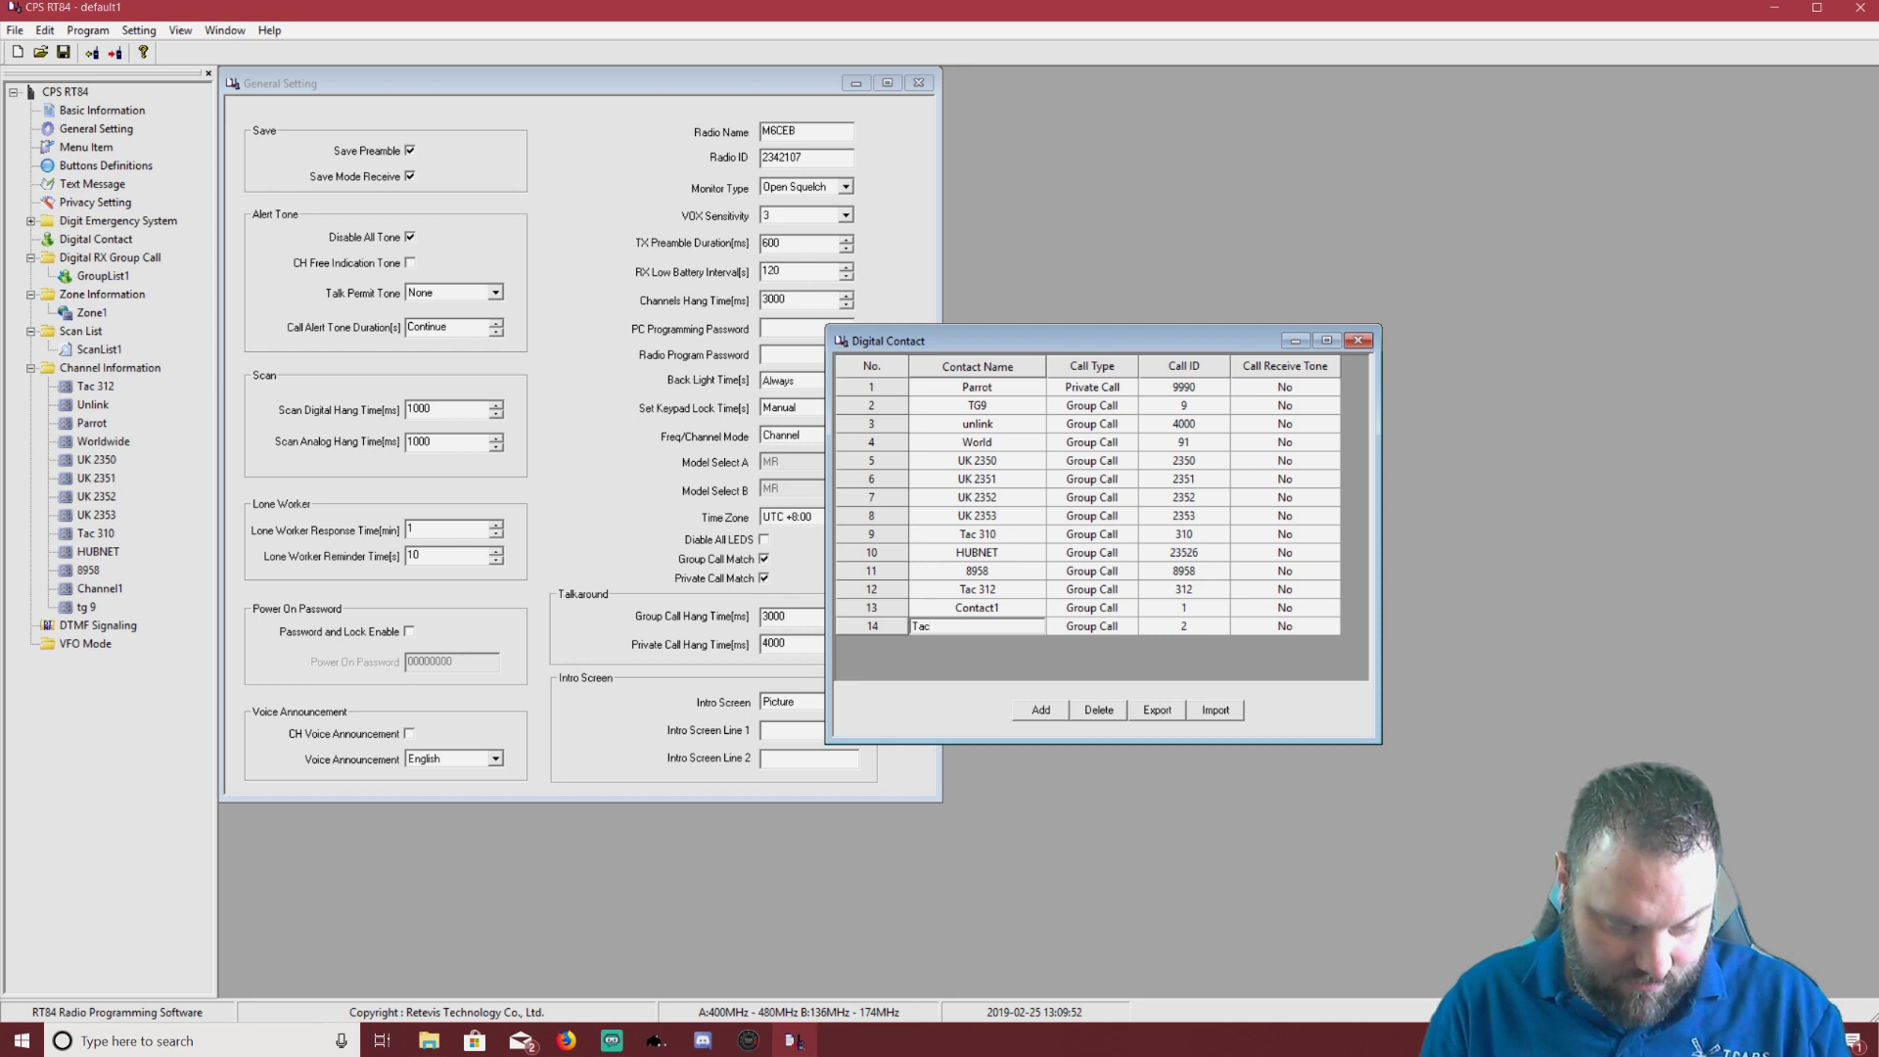
pyautogui.write(' 315')
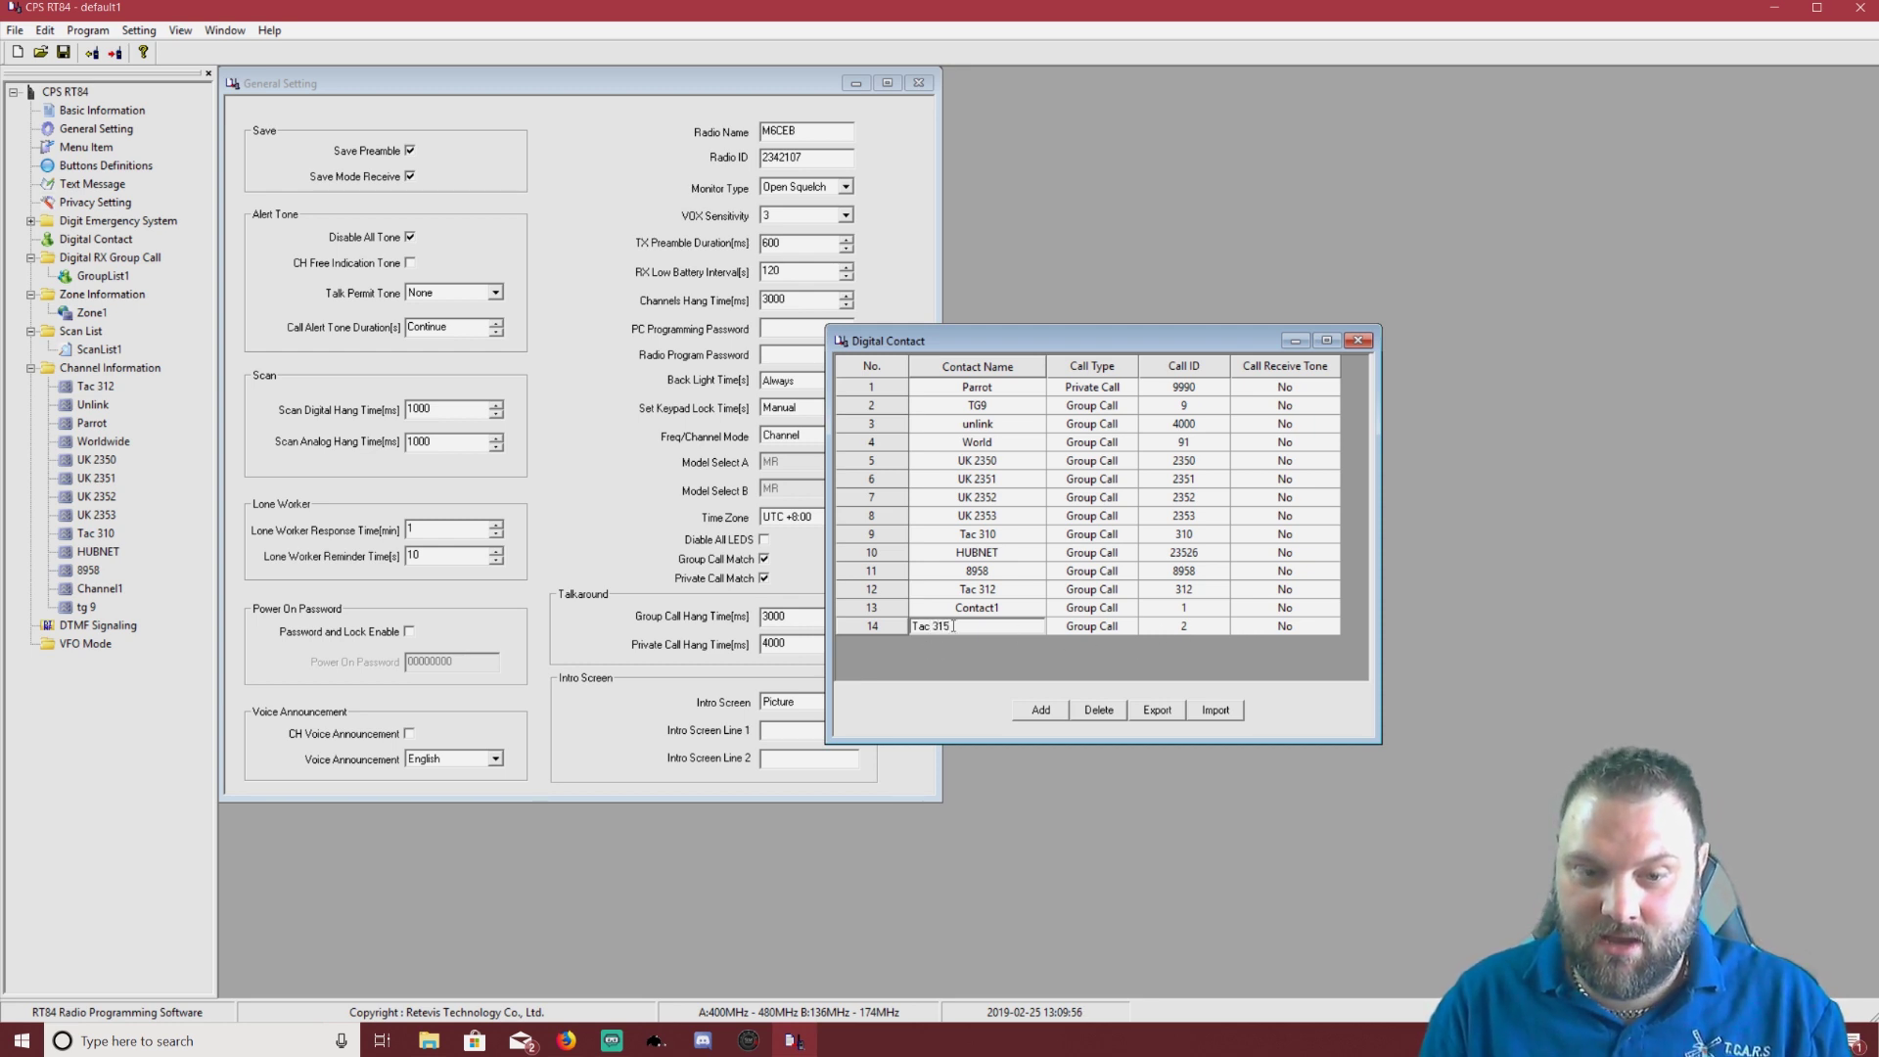
pyautogui.click(1210, 627)
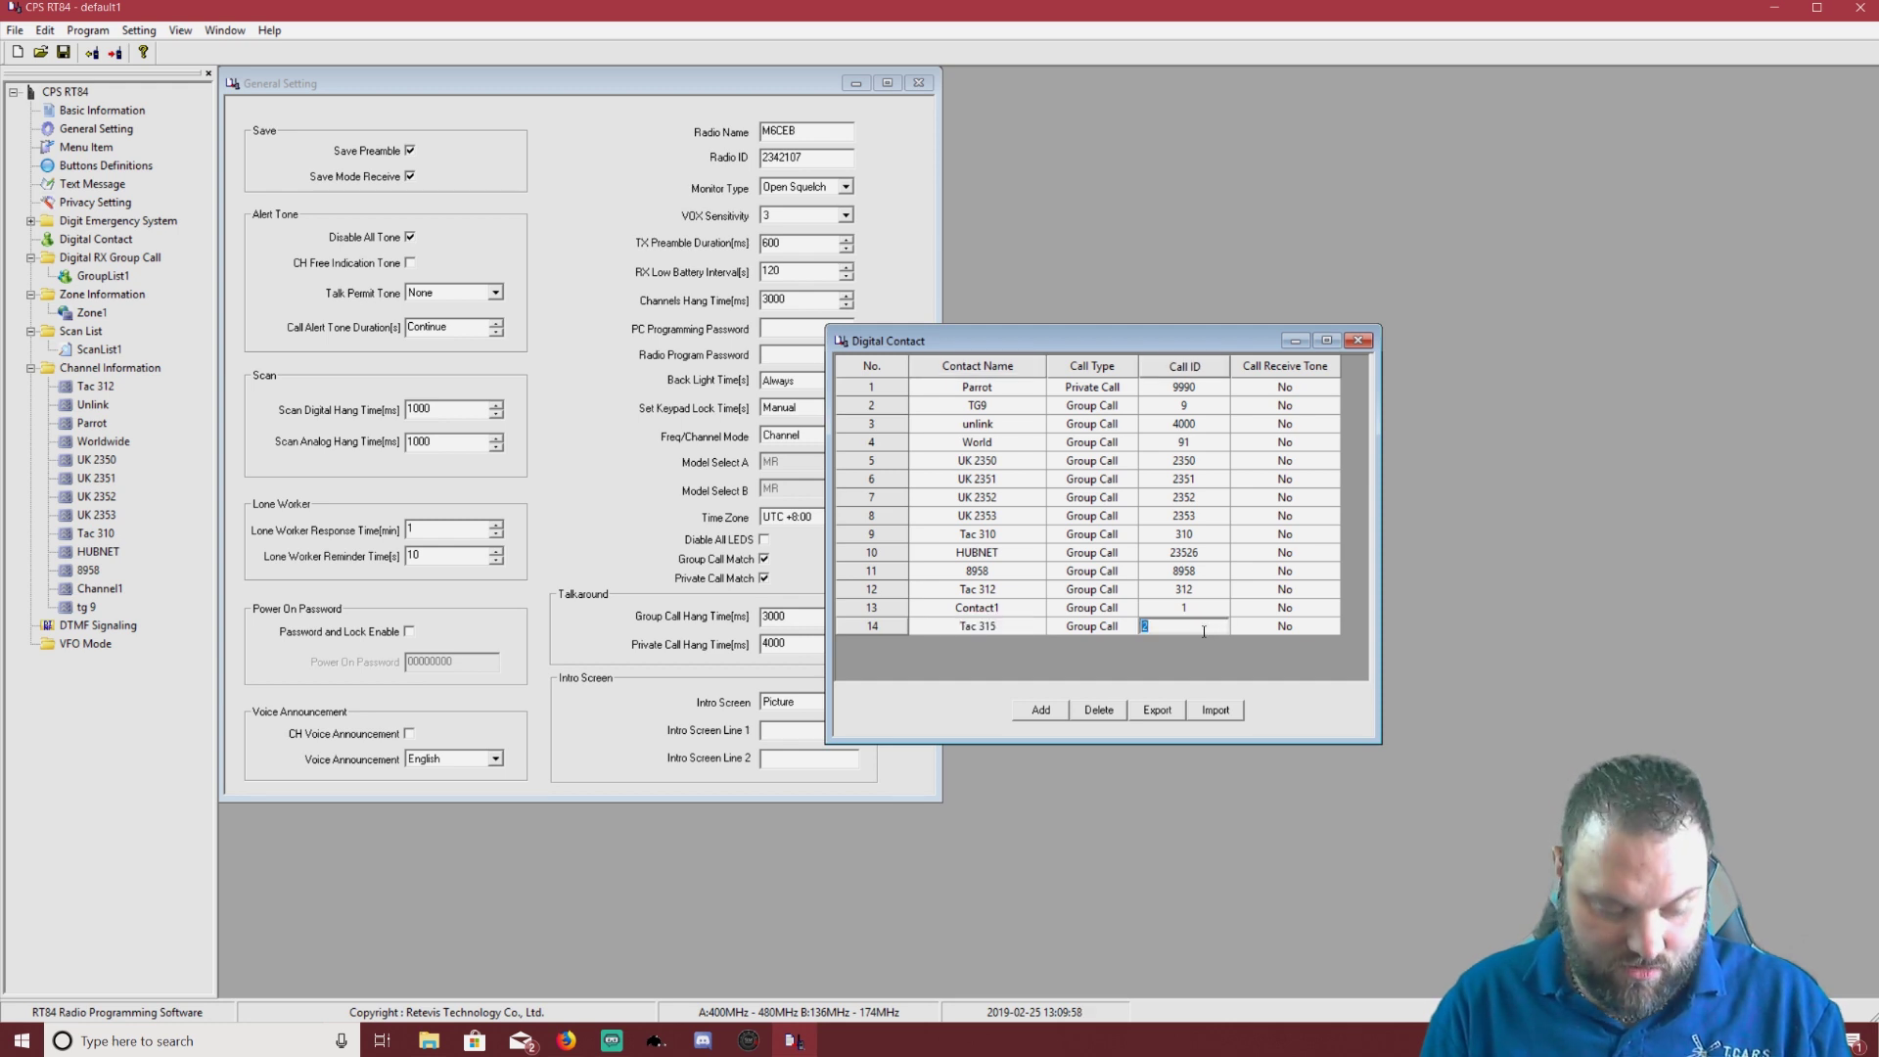
pyautogui.write('315')
pyautogui.click(1041, 710)
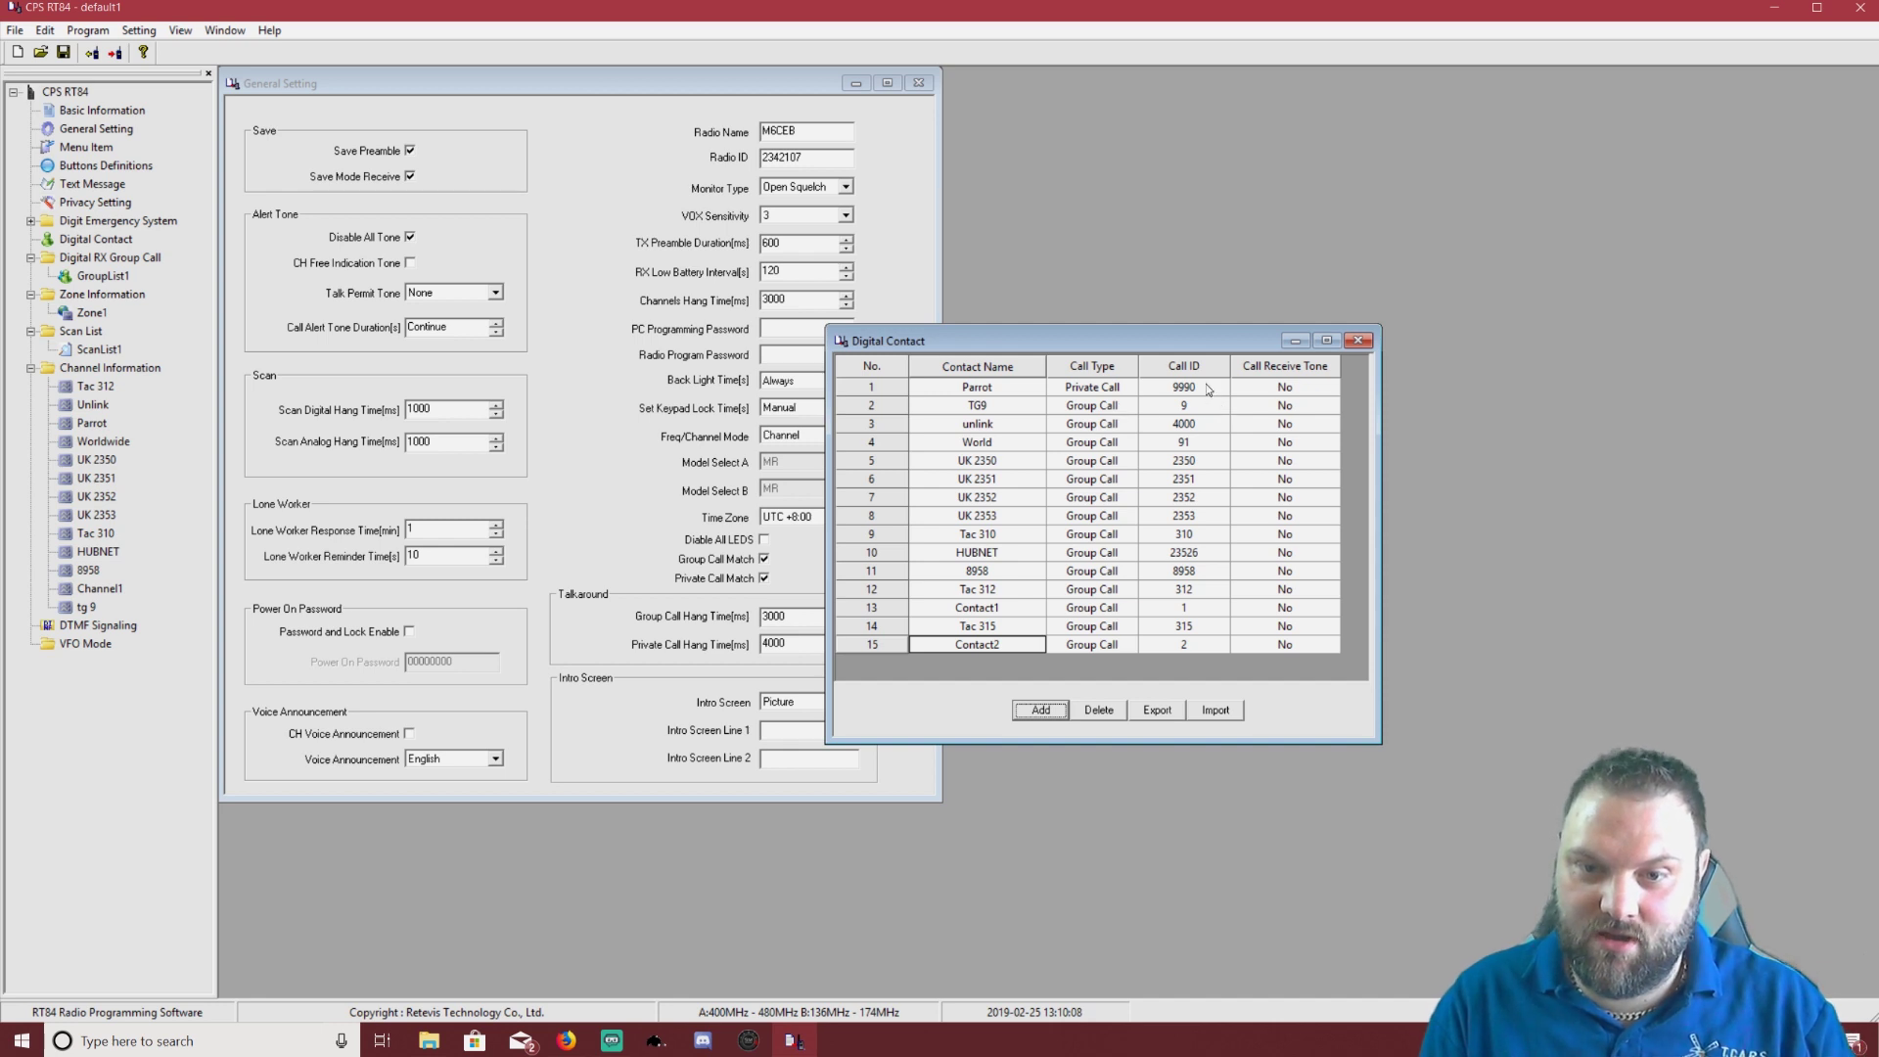
pyautogui.click(1358, 340)
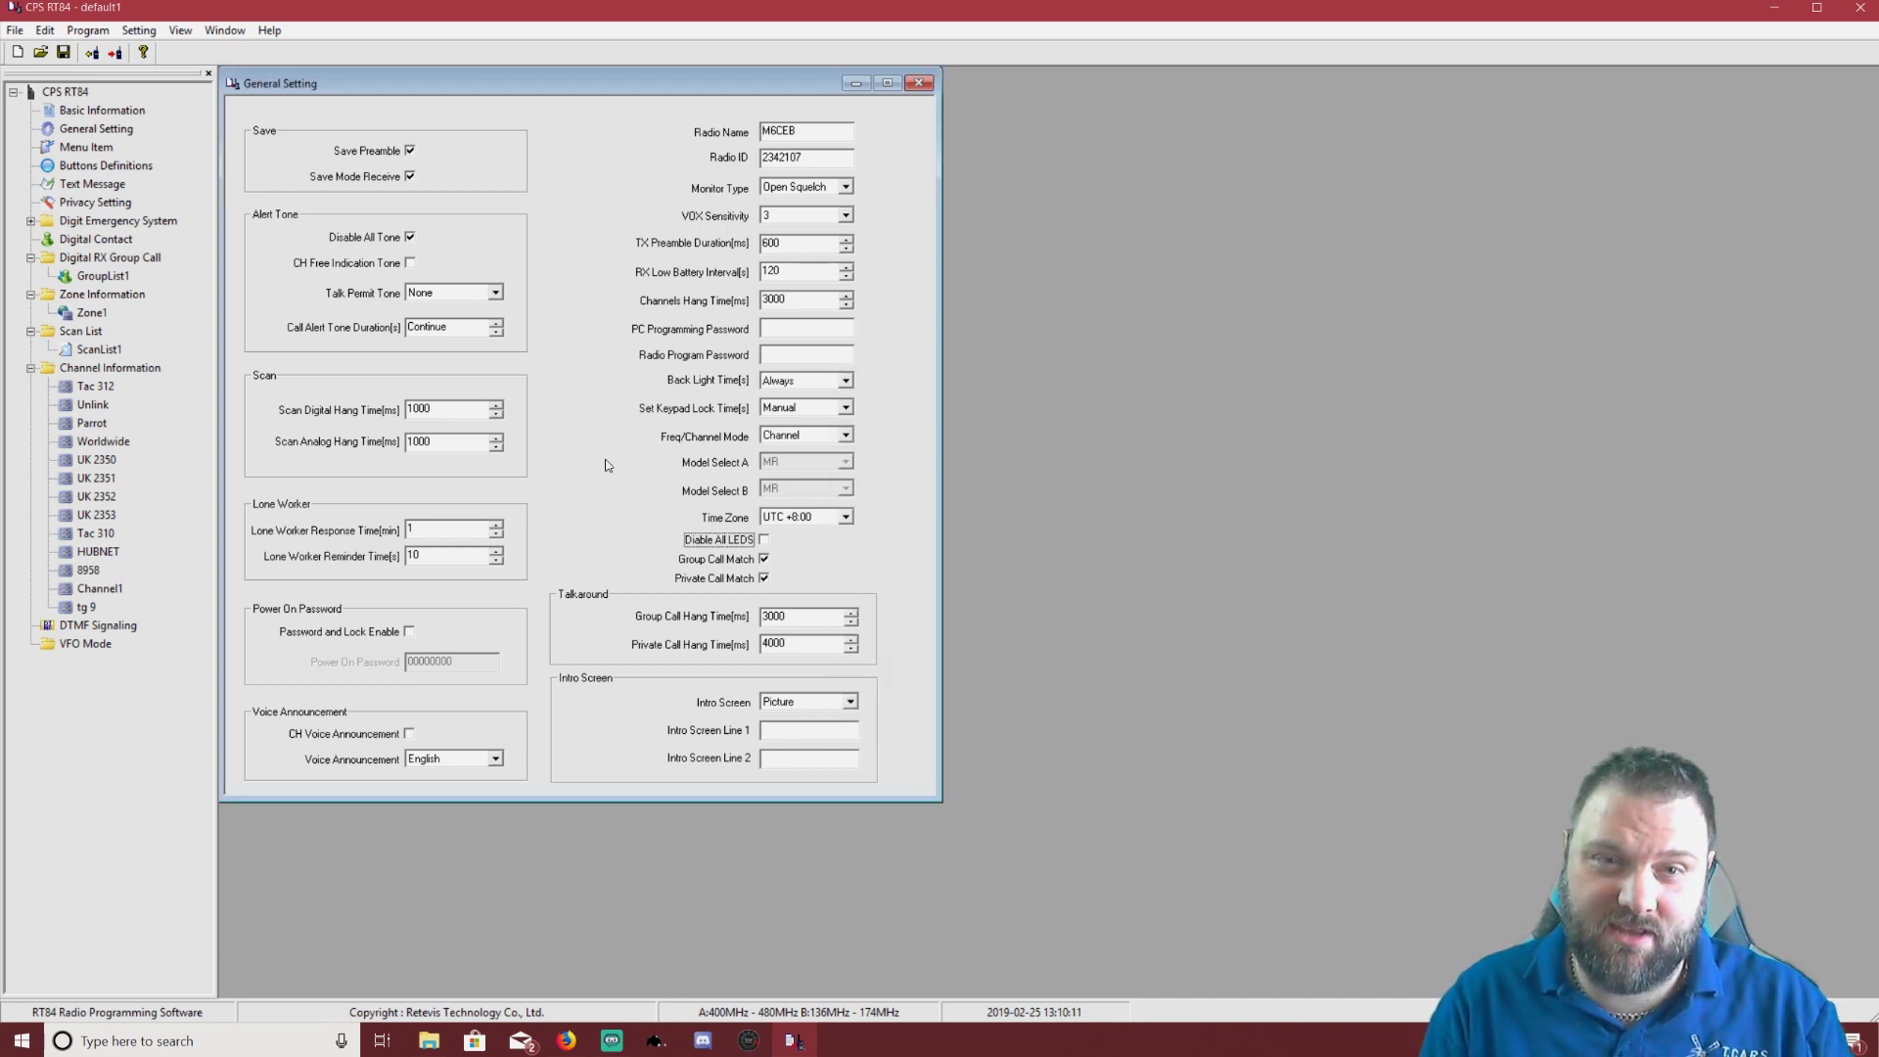
# Step: Add a new Channel2 to the channel list alongside the Tac 312 channel
pyautogui.doubleClick(93, 388)
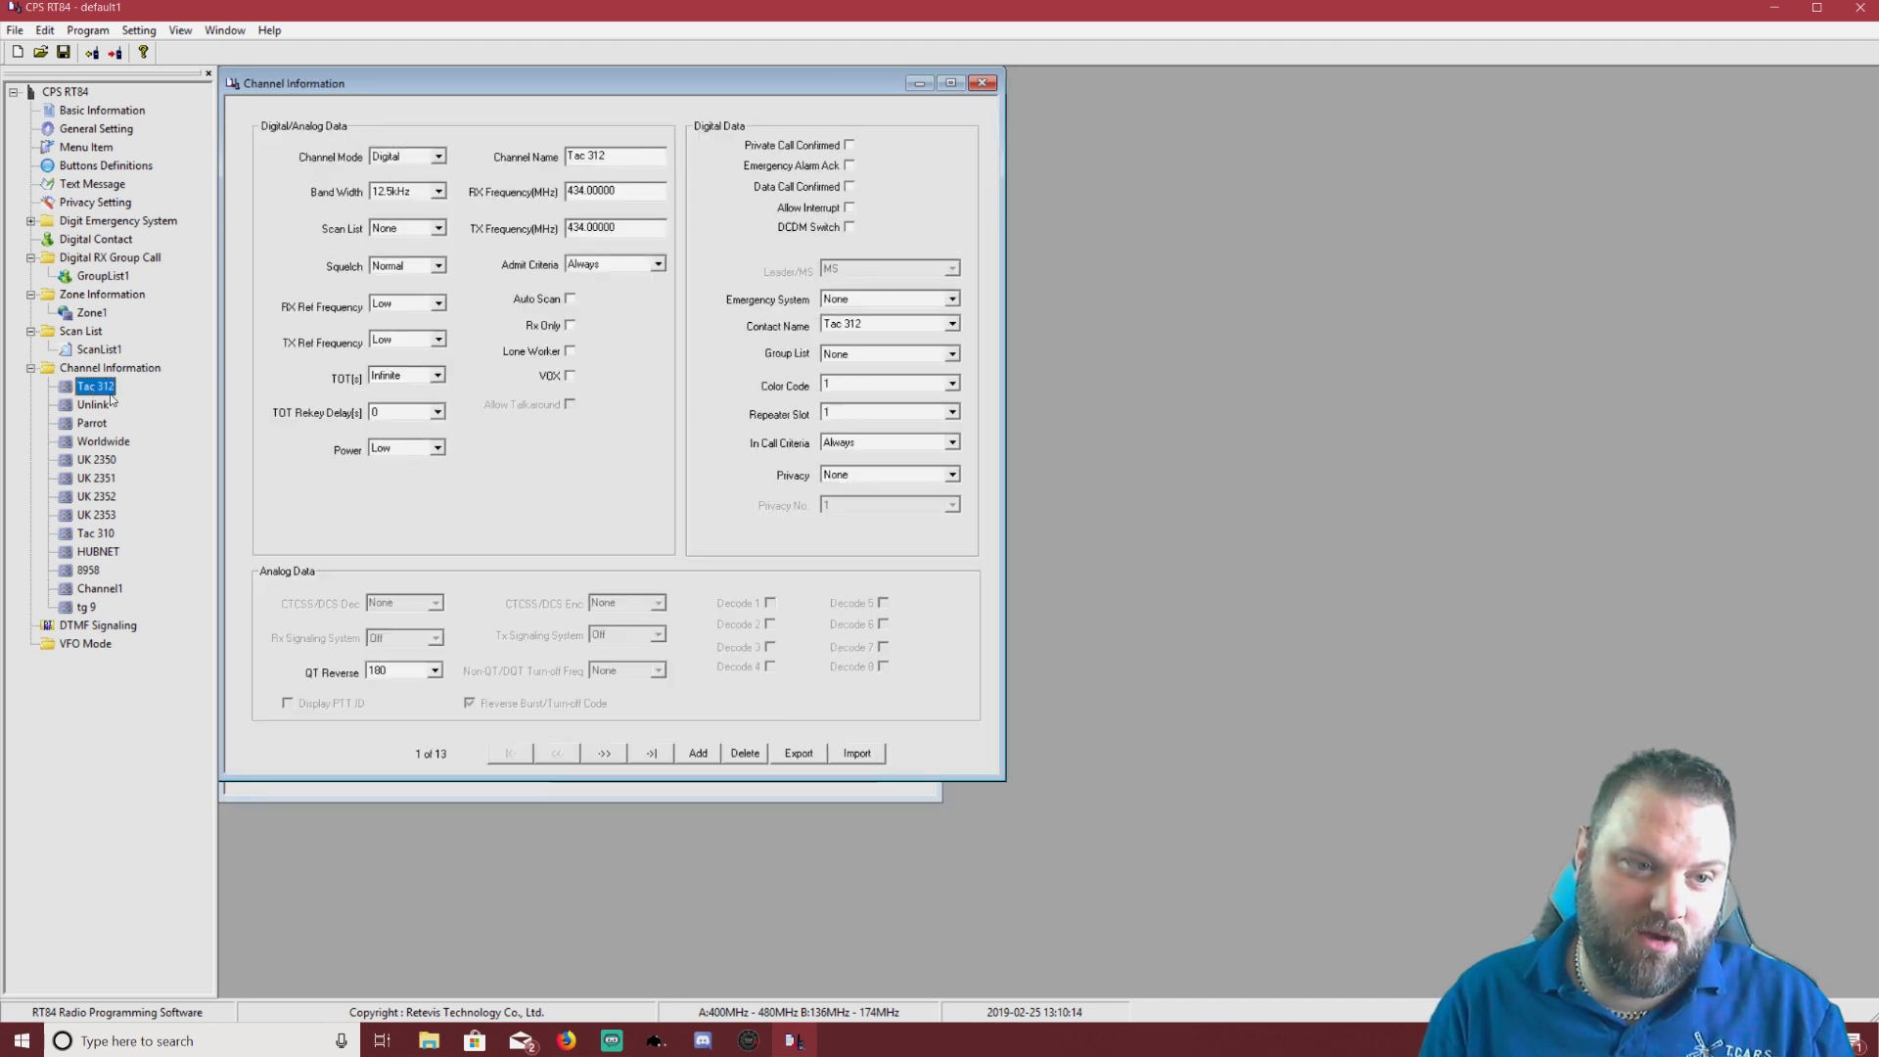
pyautogui.click(117, 369)
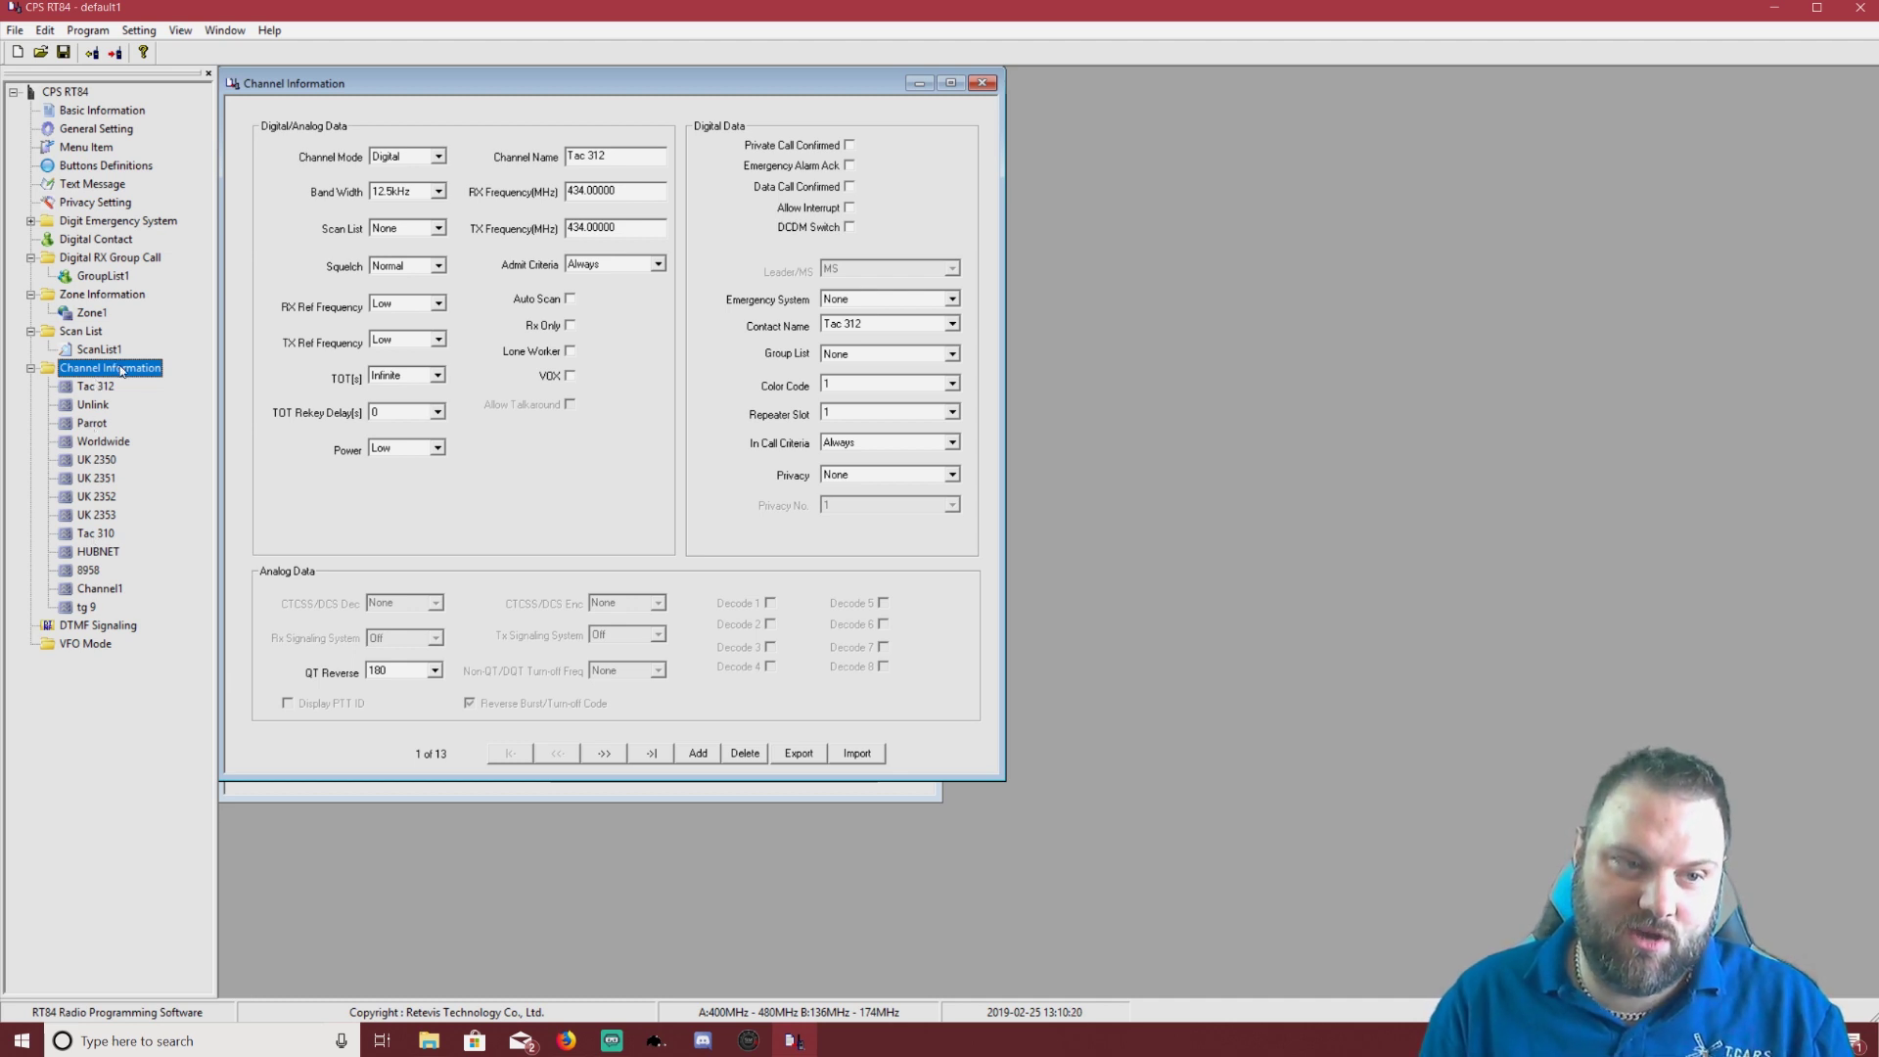
pyautogui.rightClick(125, 369)
pyautogui.click(163, 386)
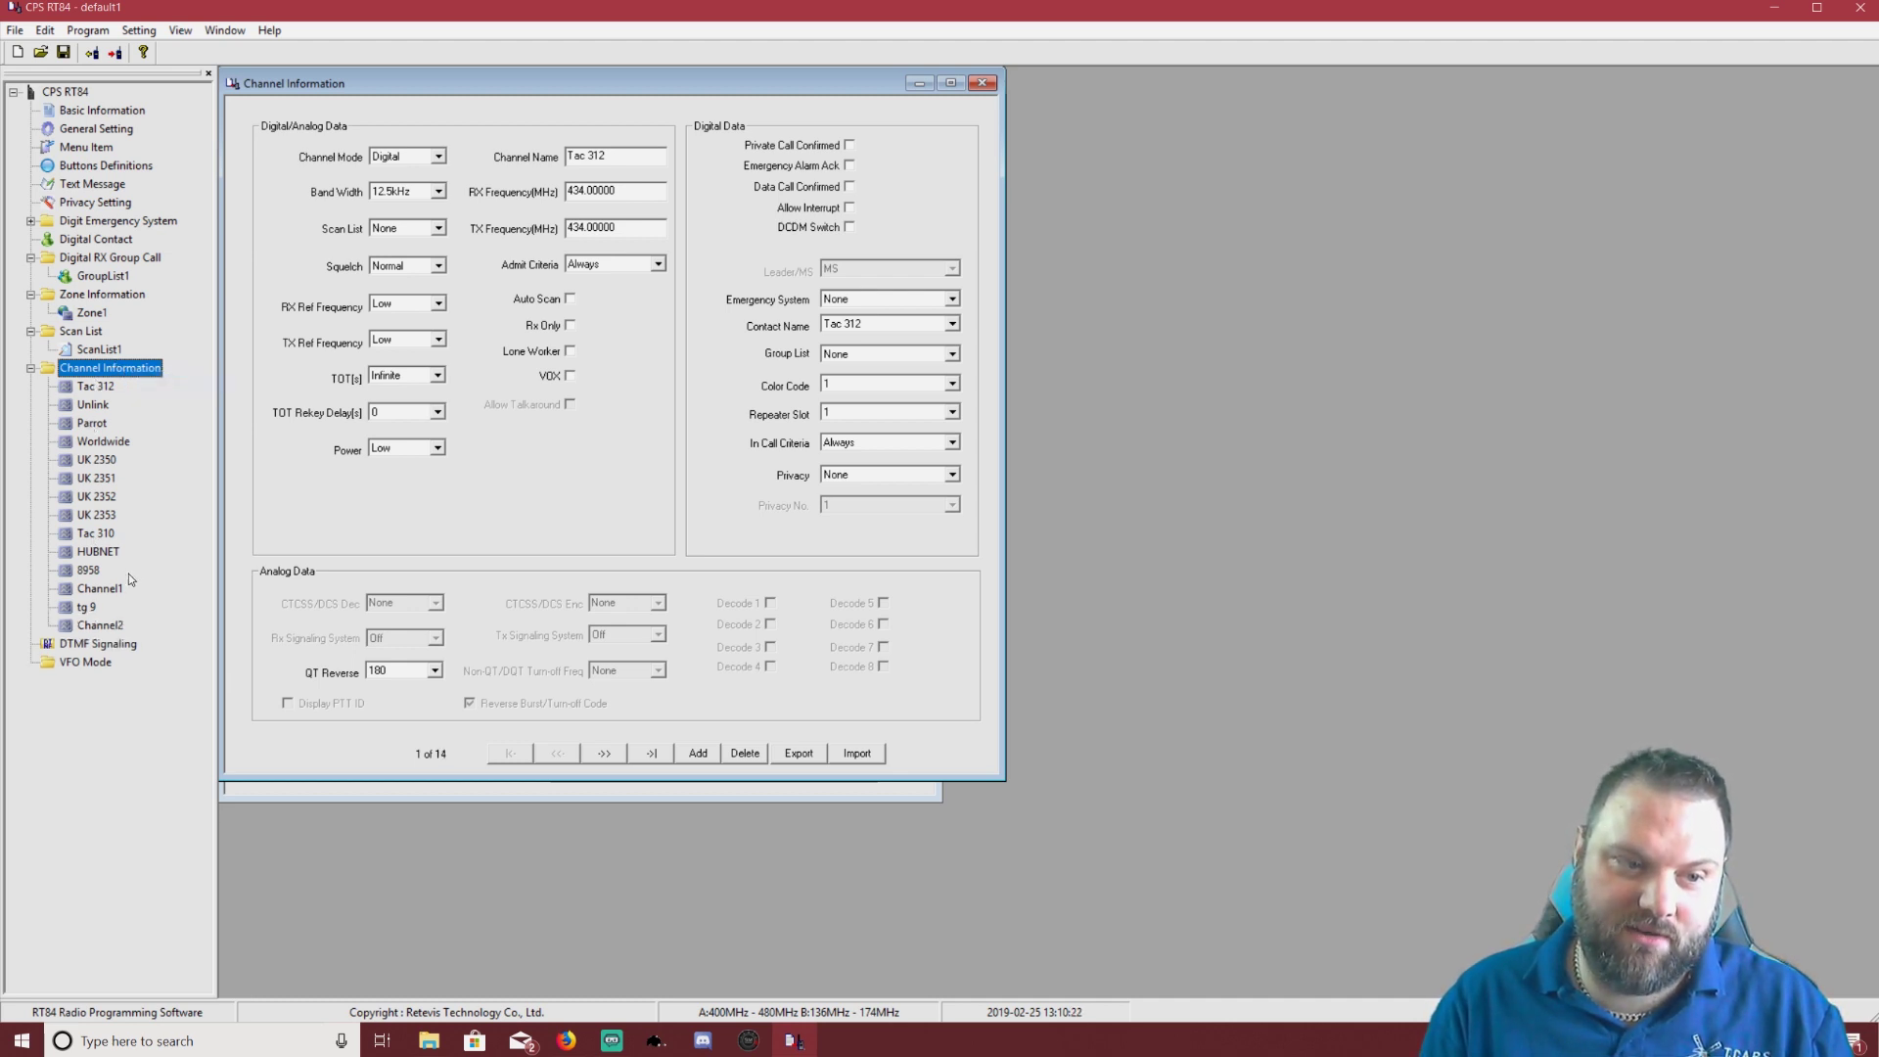
pyautogui.click(100, 626)
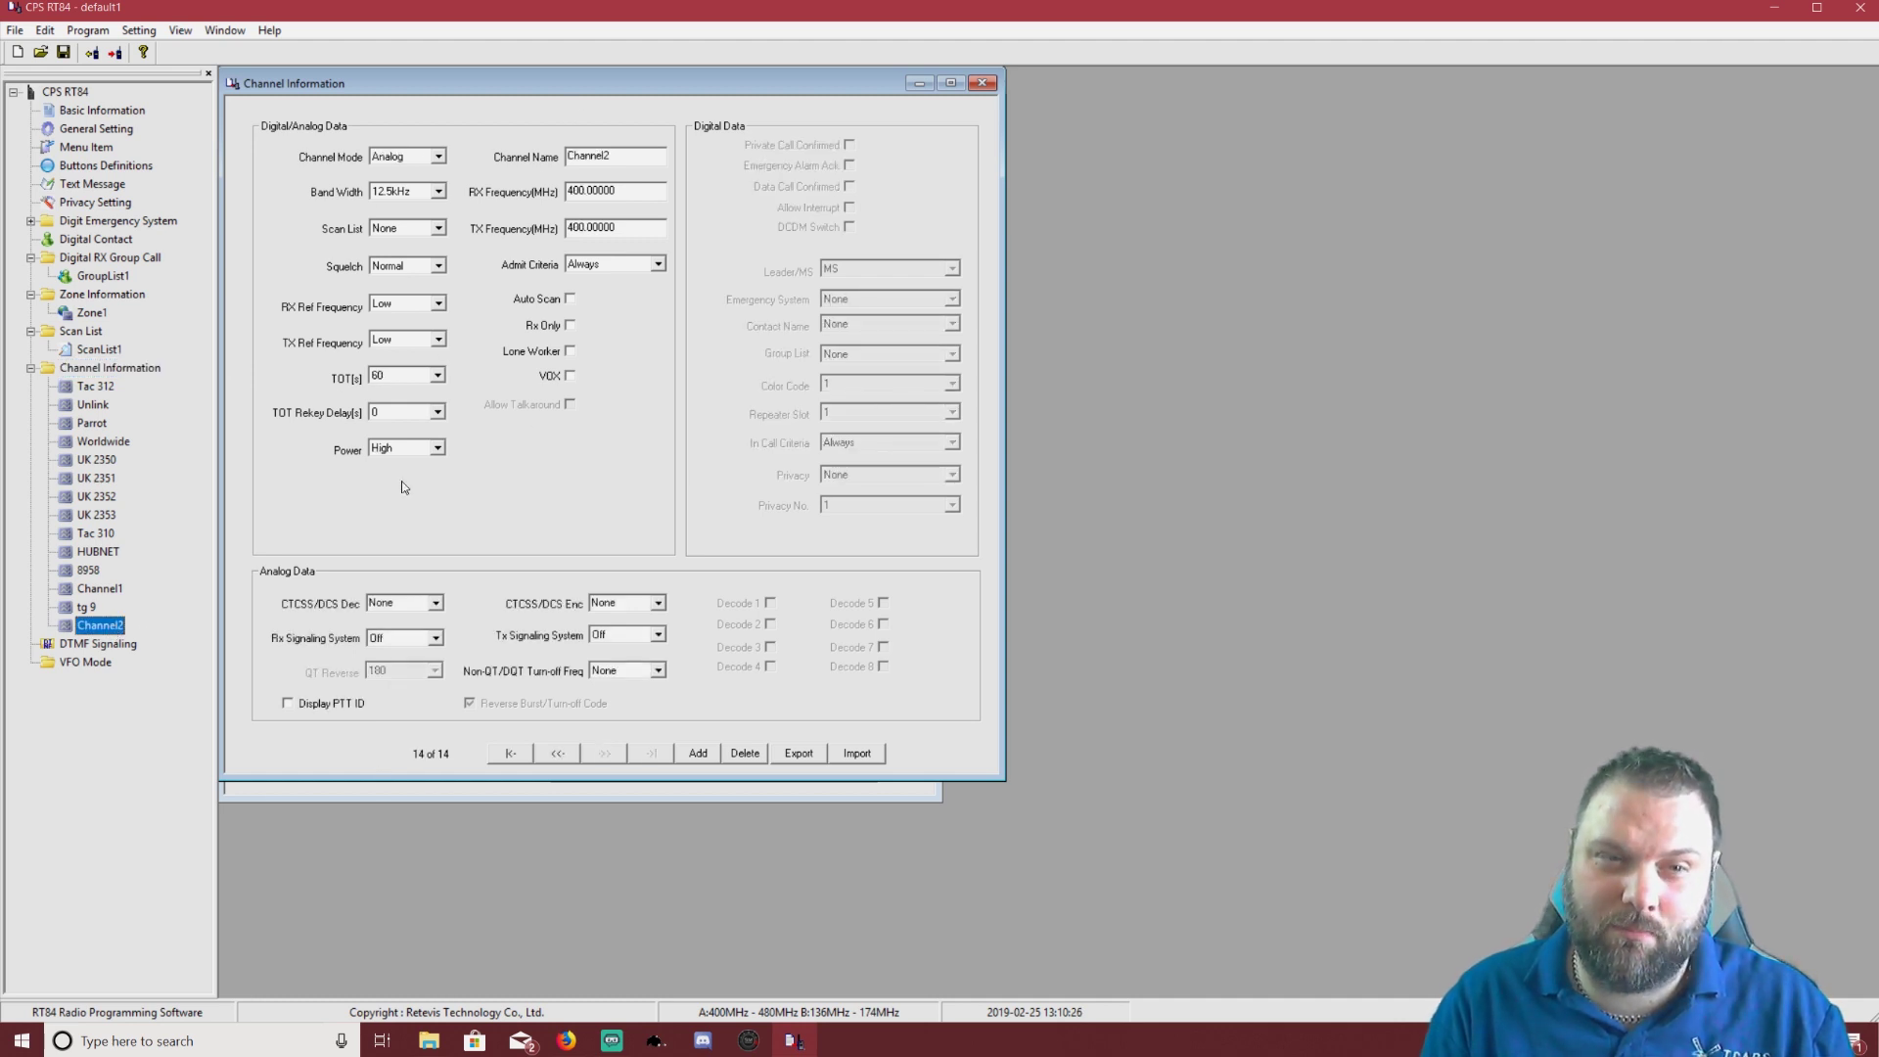
pyautogui.click(99, 390)
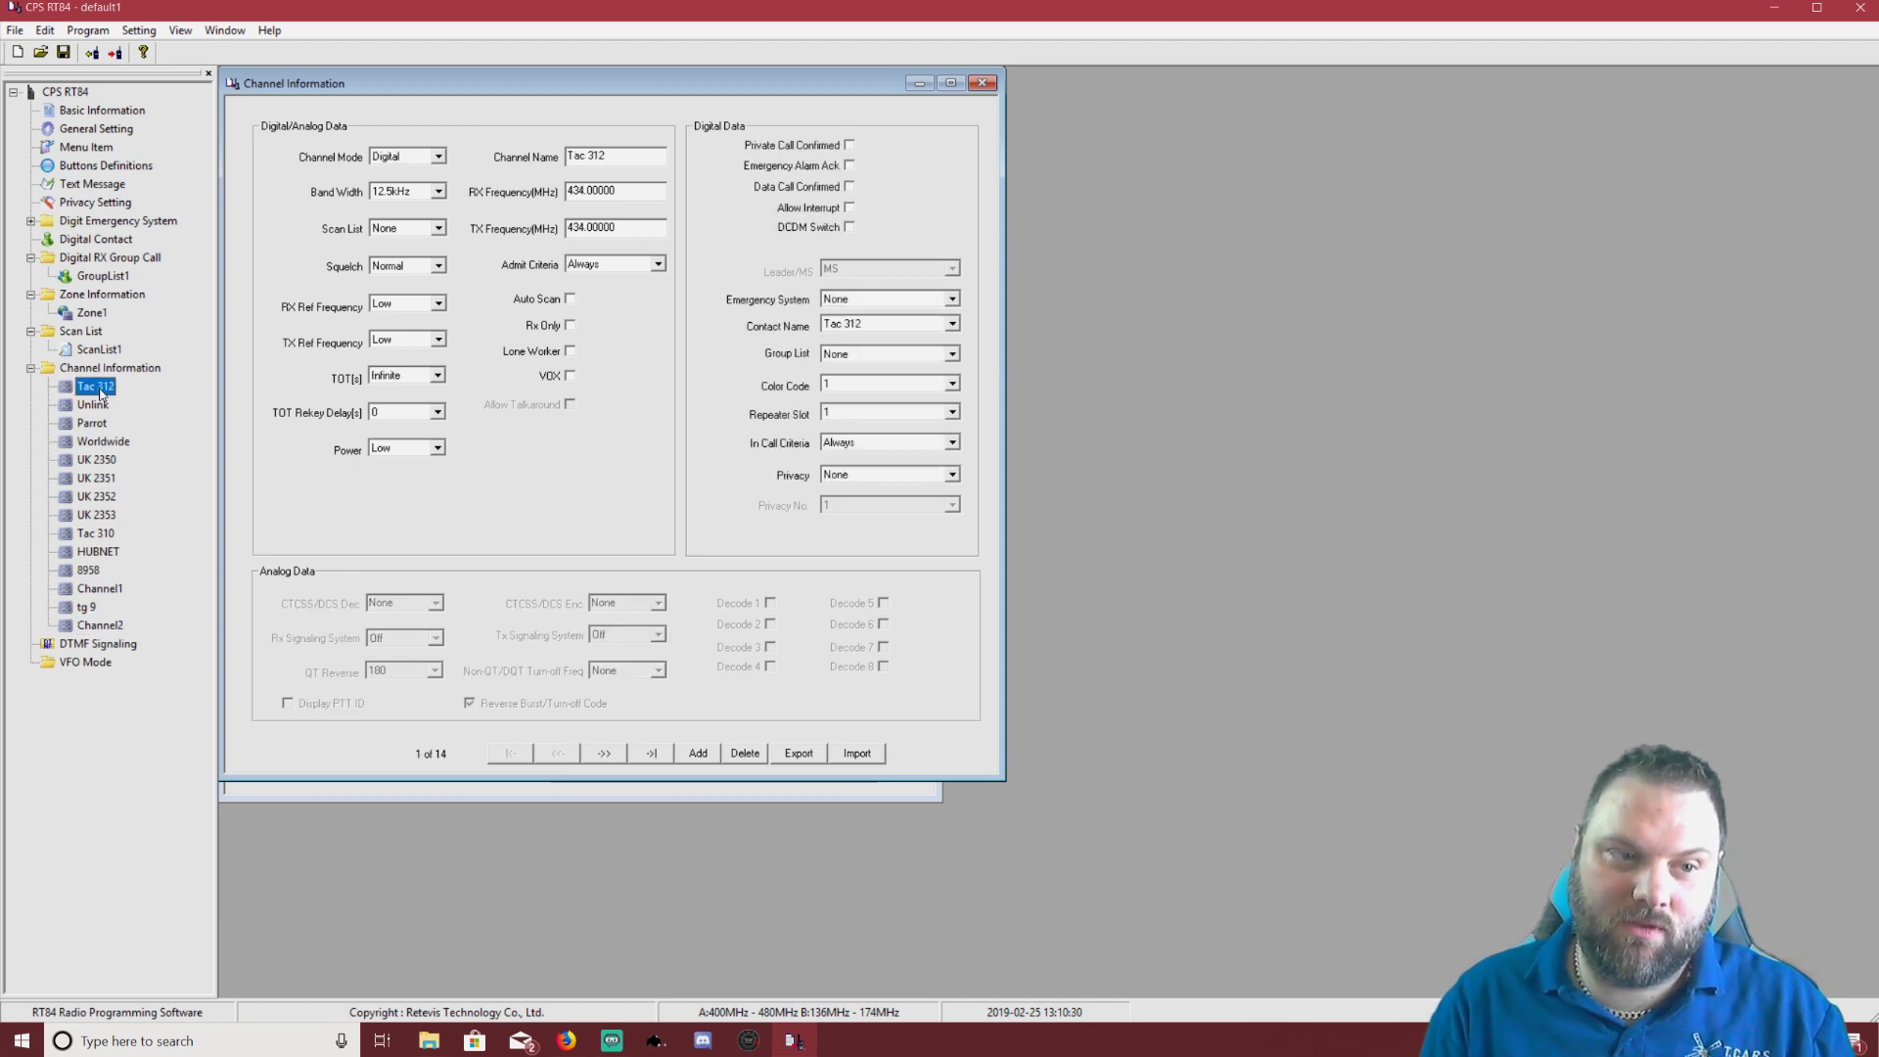
# Step: Set the Tac 312 channel's contact to Tac 315 and rename the channel Tac 315
pyautogui.moveTo(600, 92); pyautogui.dragTo(674, 106)
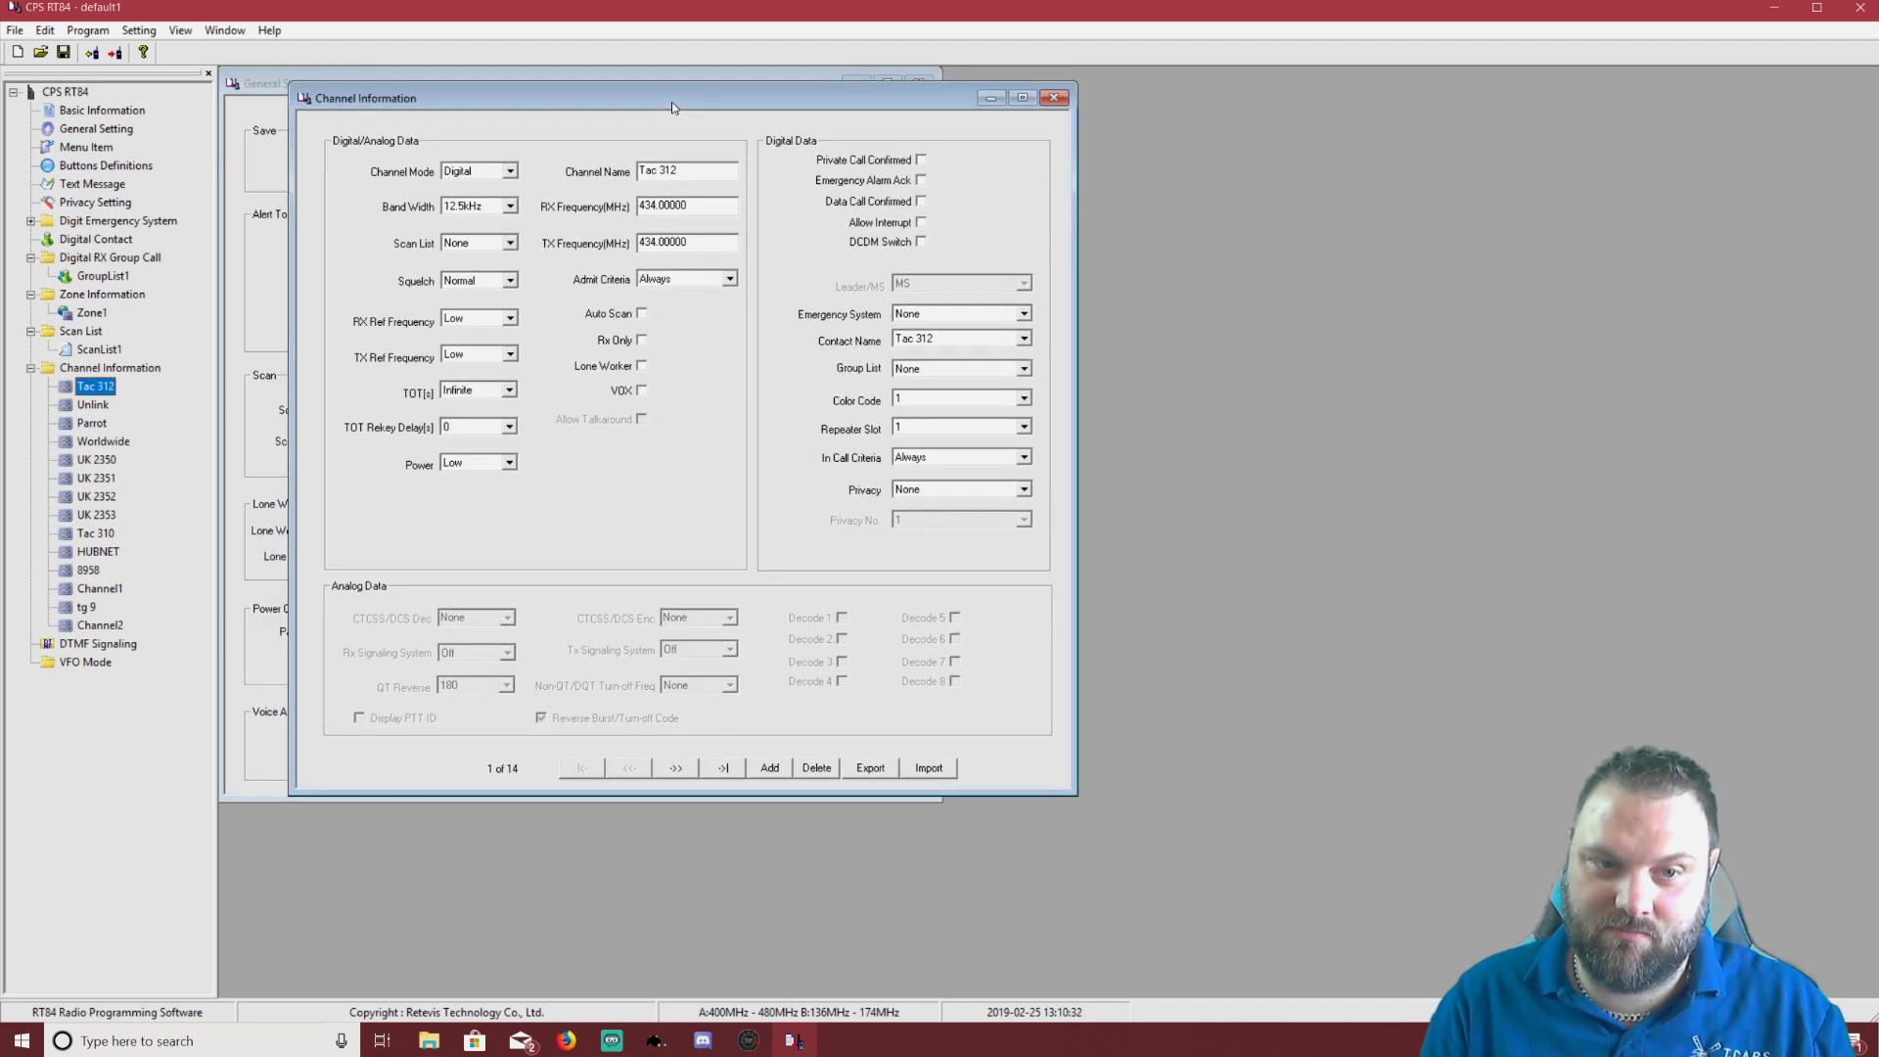
pyautogui.doubleClick(704, 206)
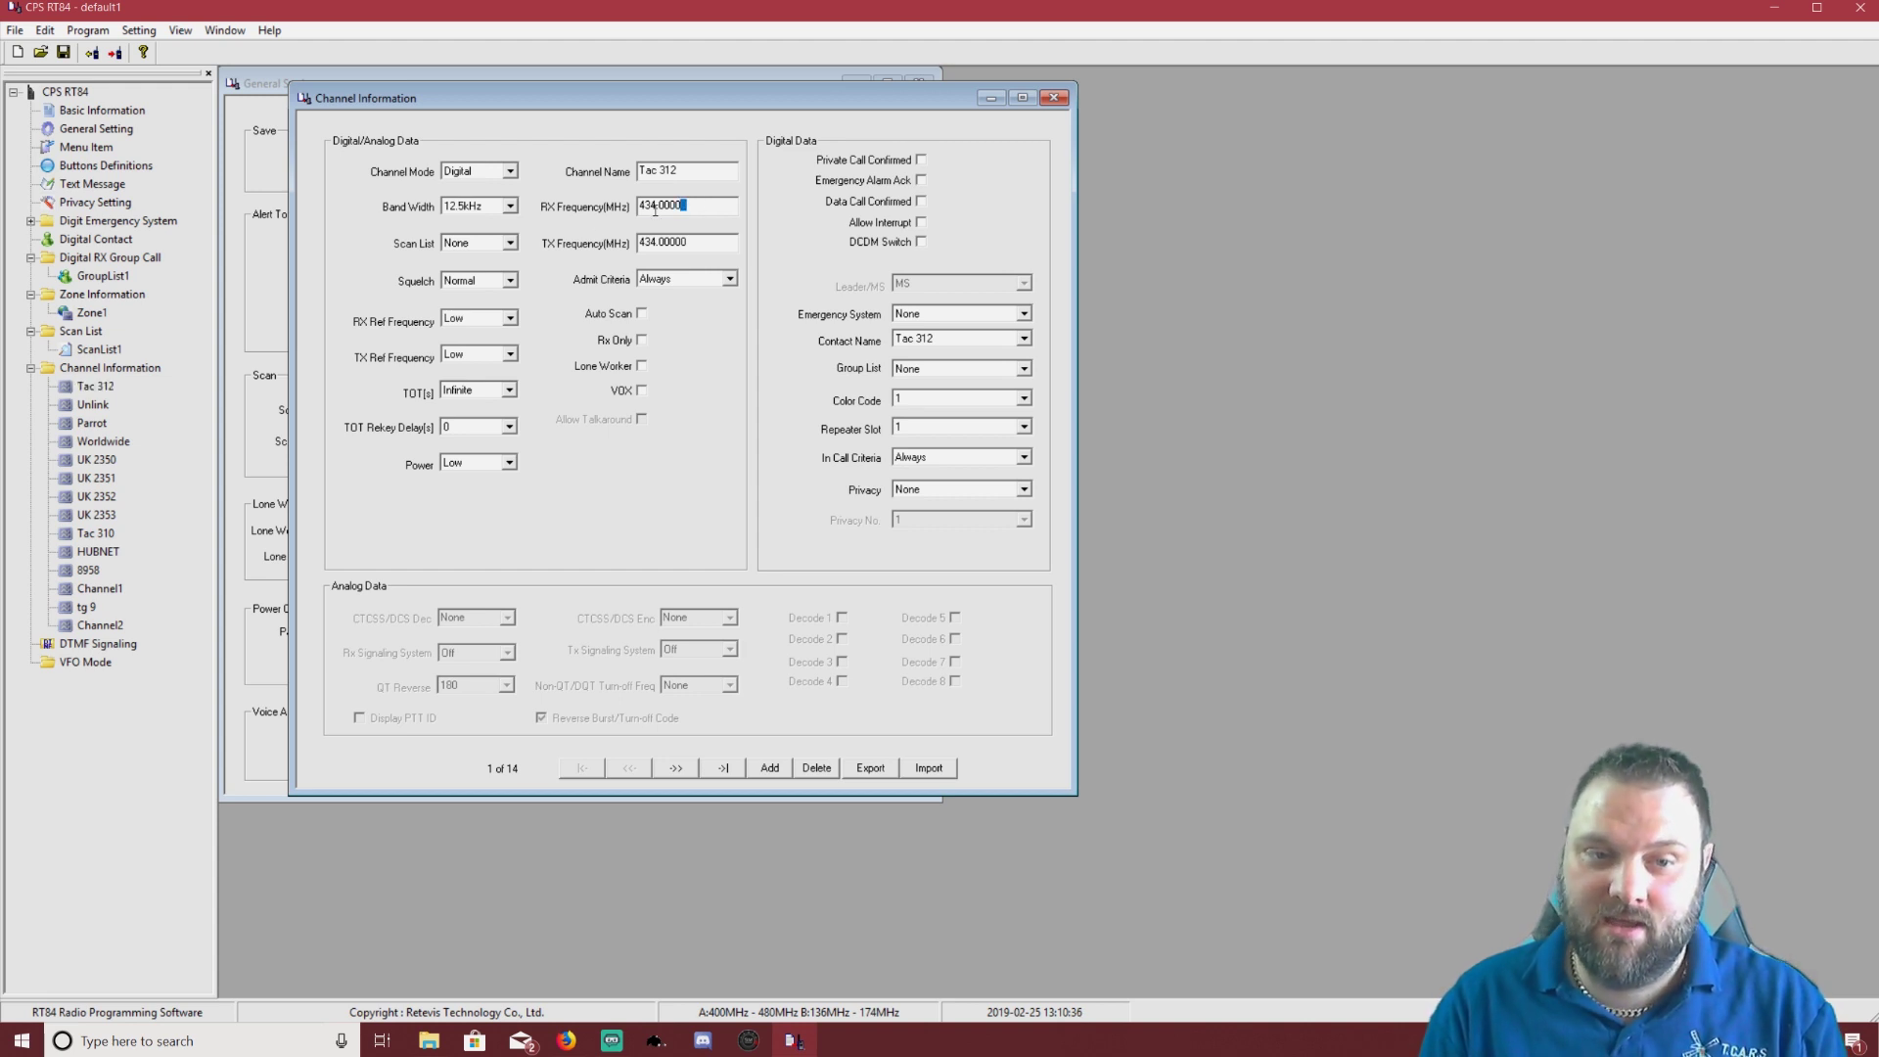
pyautogui.press('Tab')
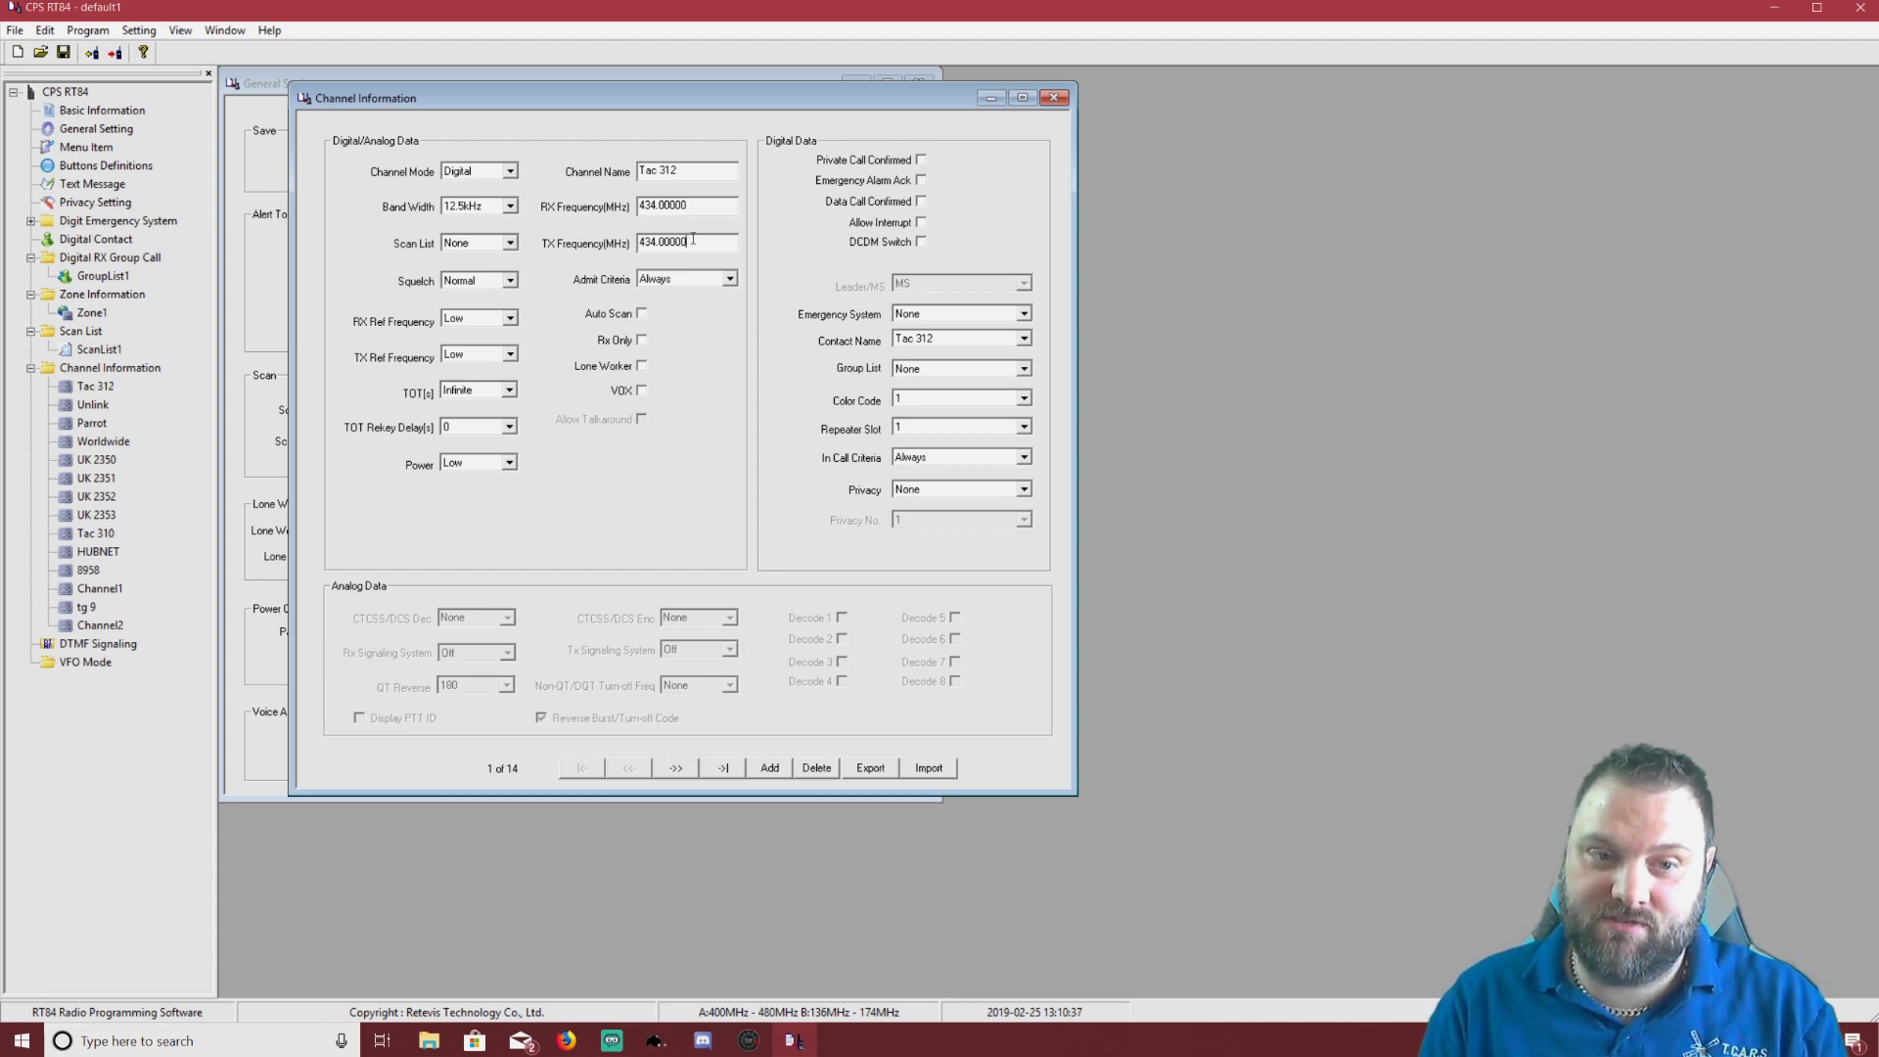
pyautogui.click(966, 339)
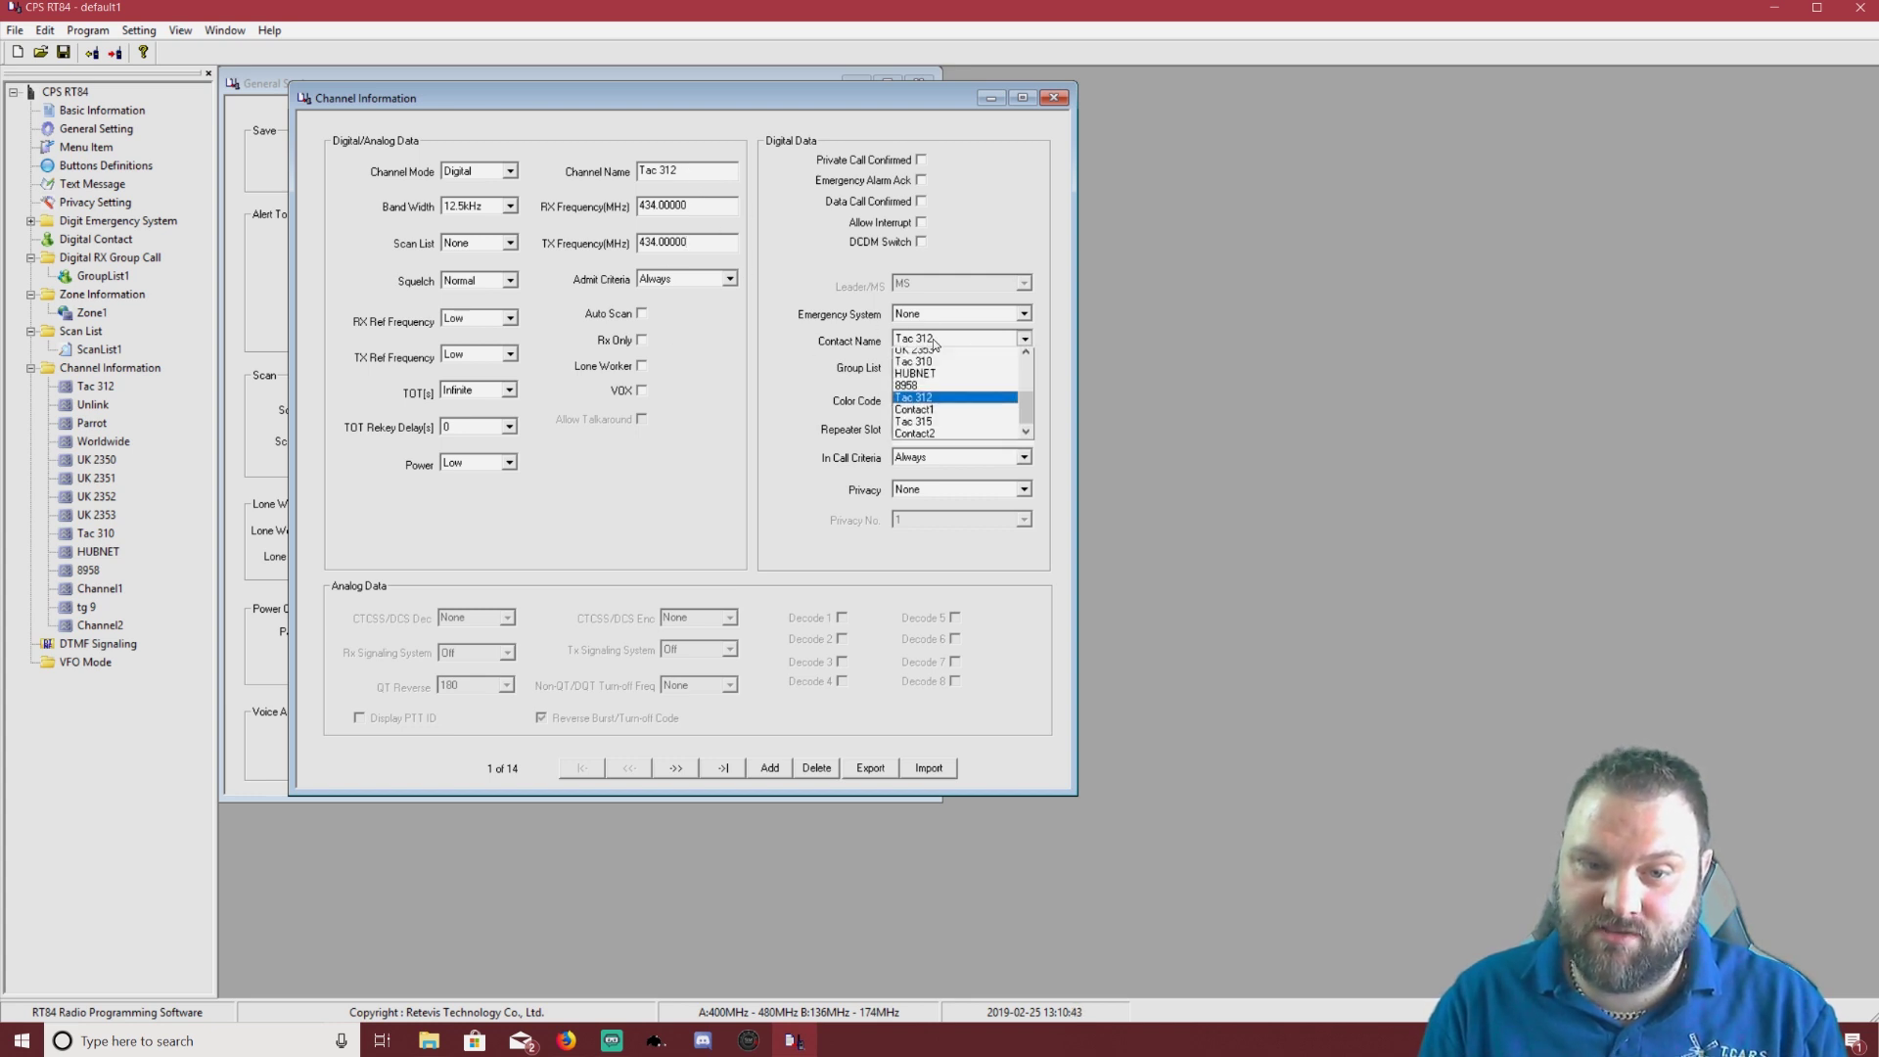
pyautogui.click(964, 427)
pyautogui.click(694, 170)
pyautogui.press('BackSpace')
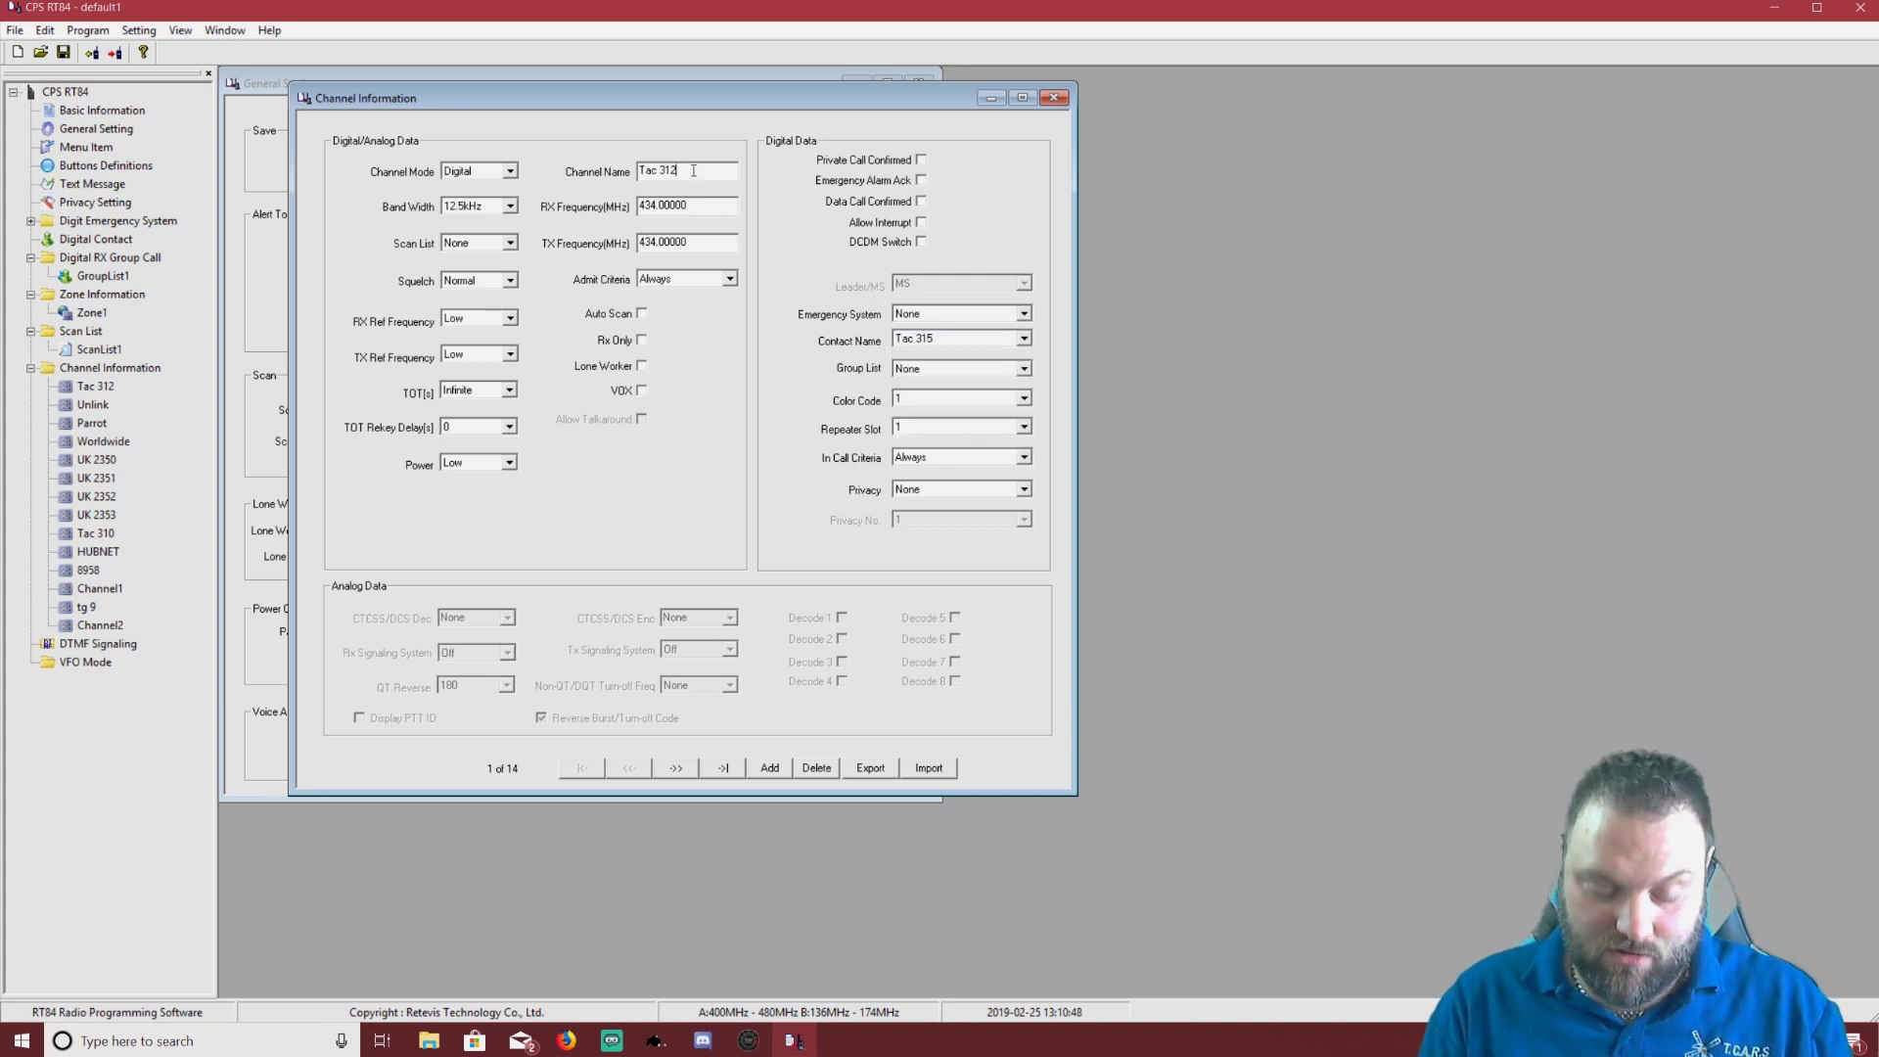
pyautogui.write('5')
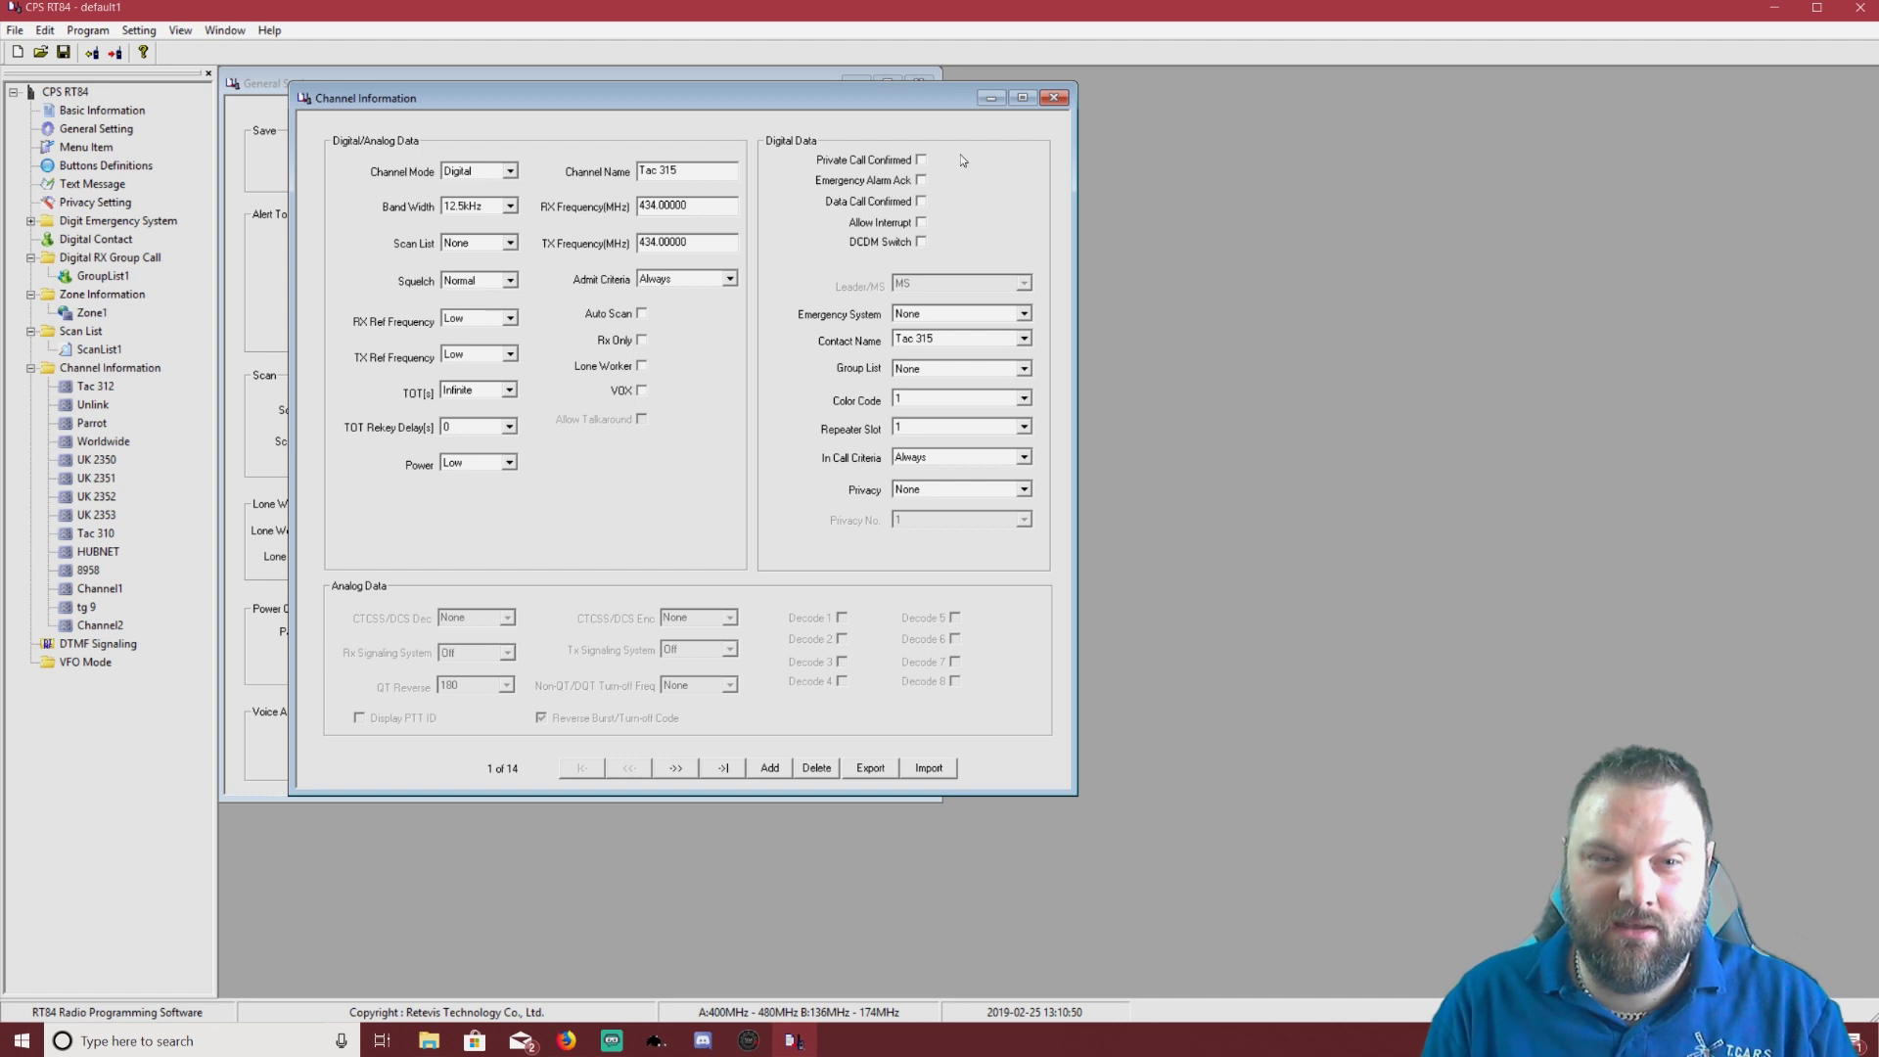
pyautogui.click(1054, 97)
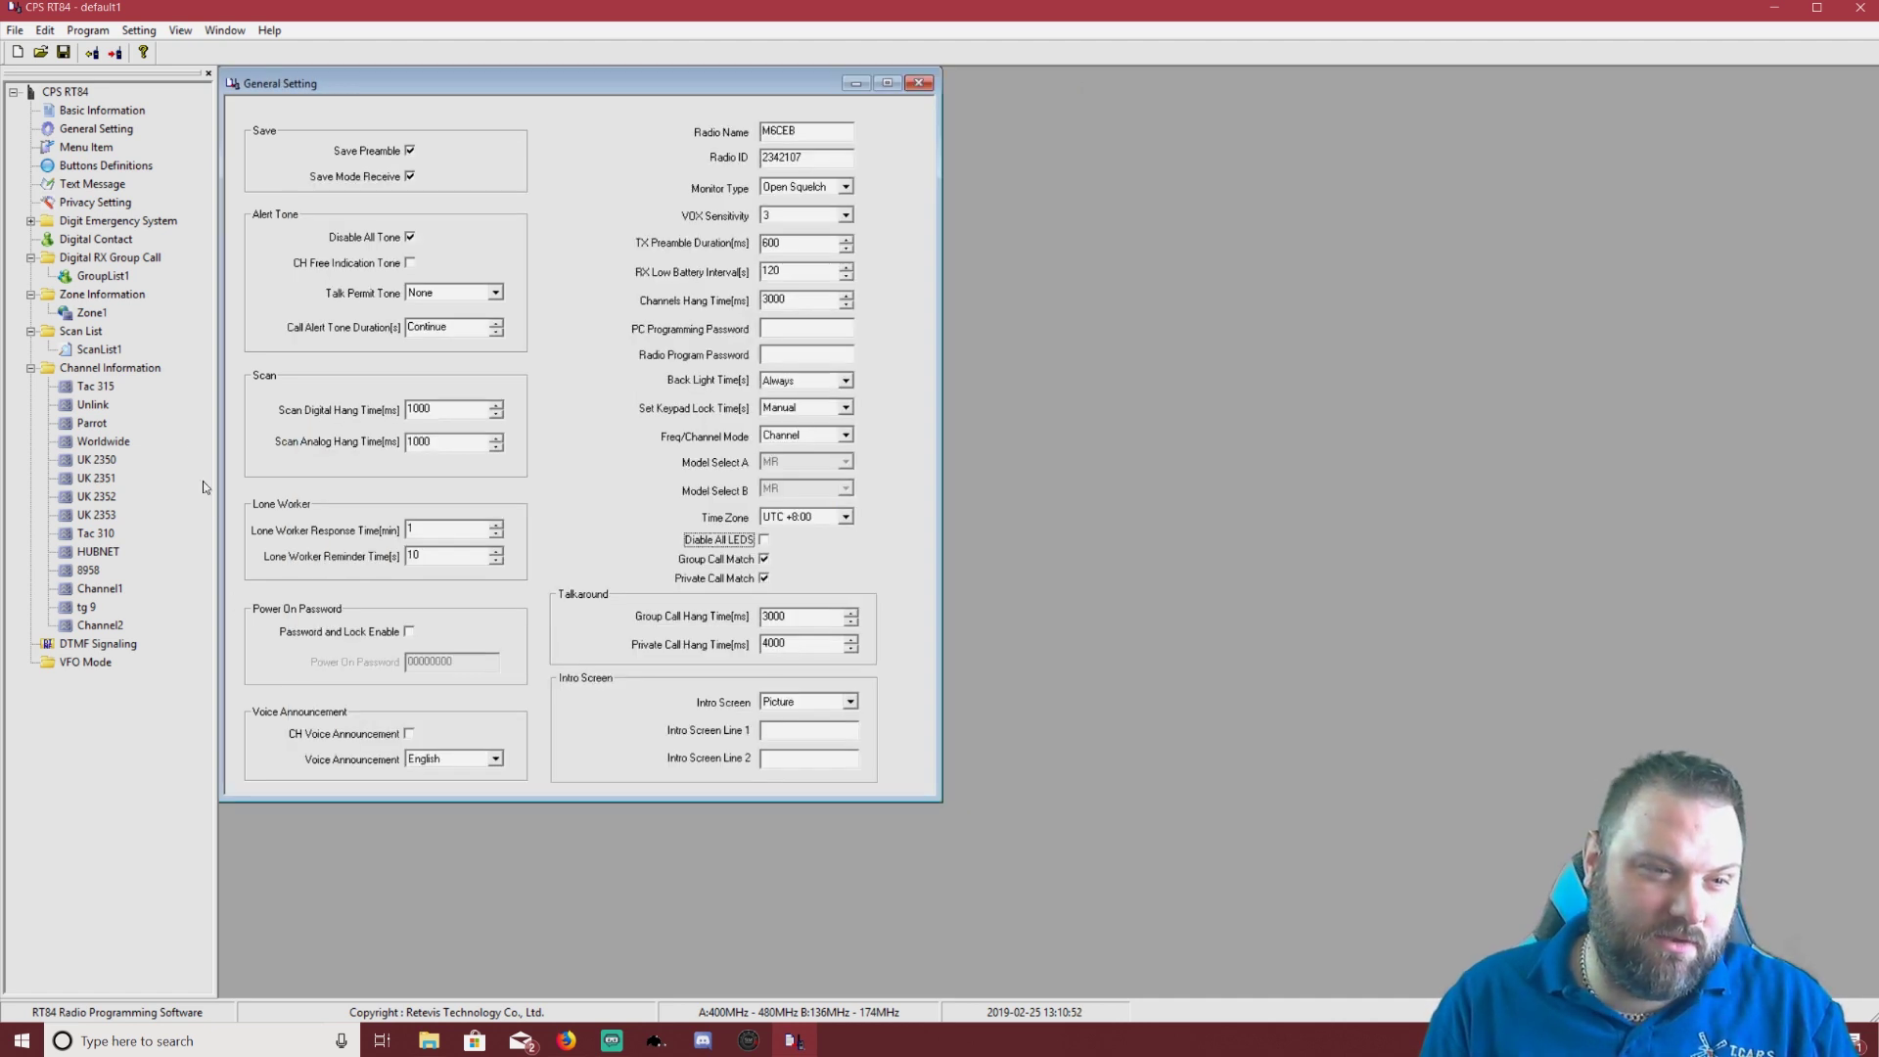
# Step: Copy the Tac 315 channel and add a new Channel3 to the channel list
pyautogui.doubleClick(114, 390)
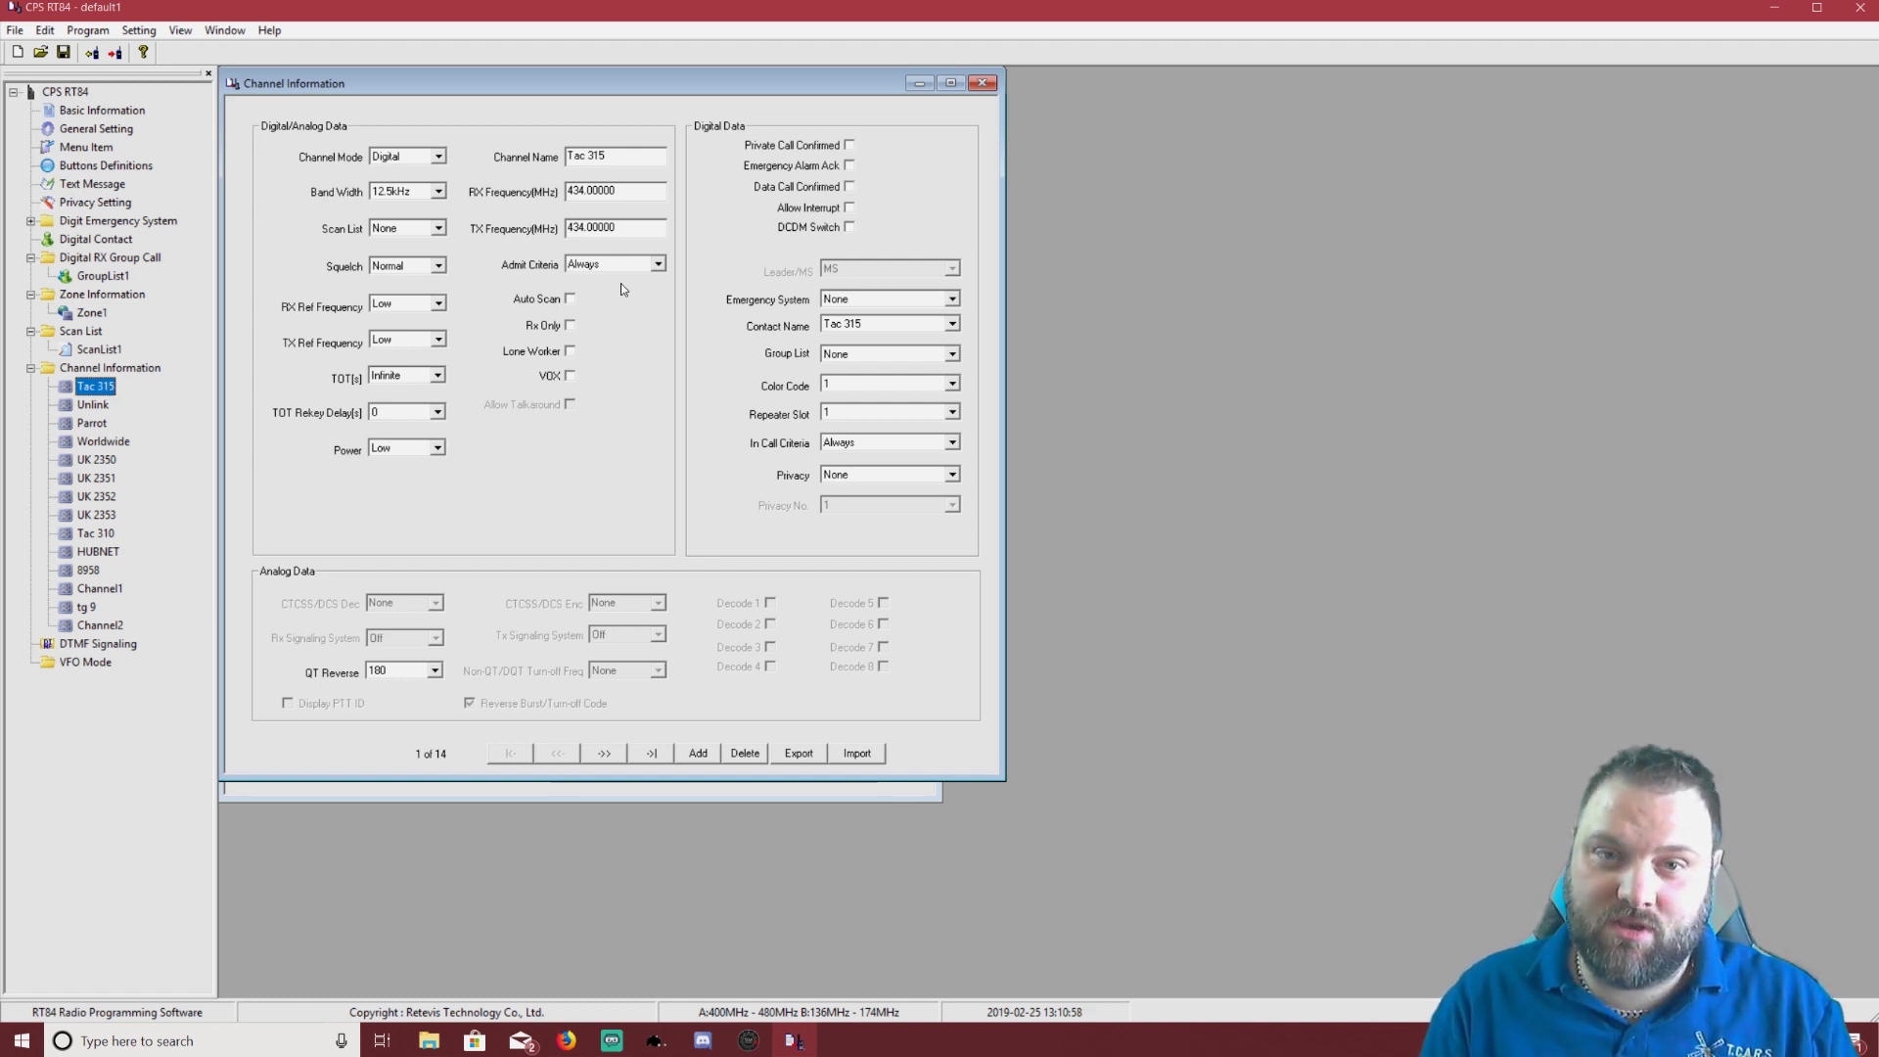
pyautogui.moveTo(597, 88); pyautogui.dragTo(657, 113)
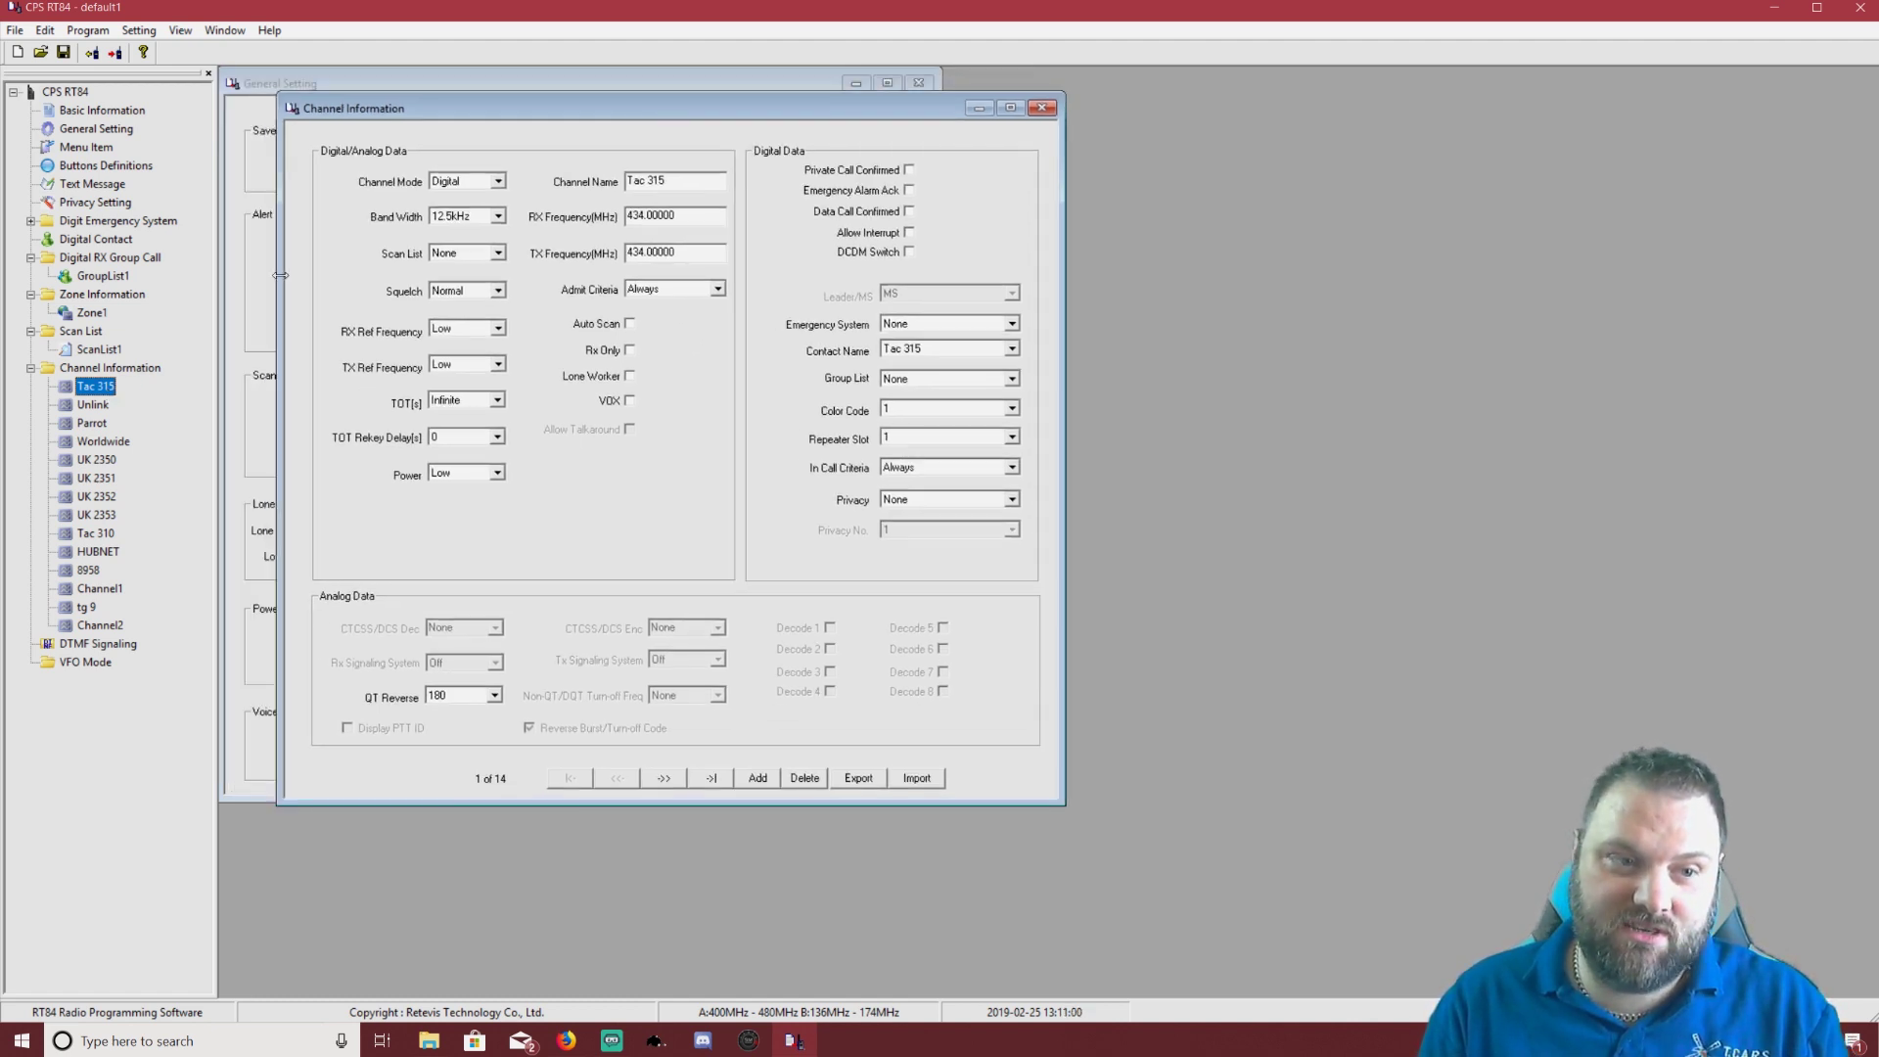
pyautogui.rightClick(111, 389)
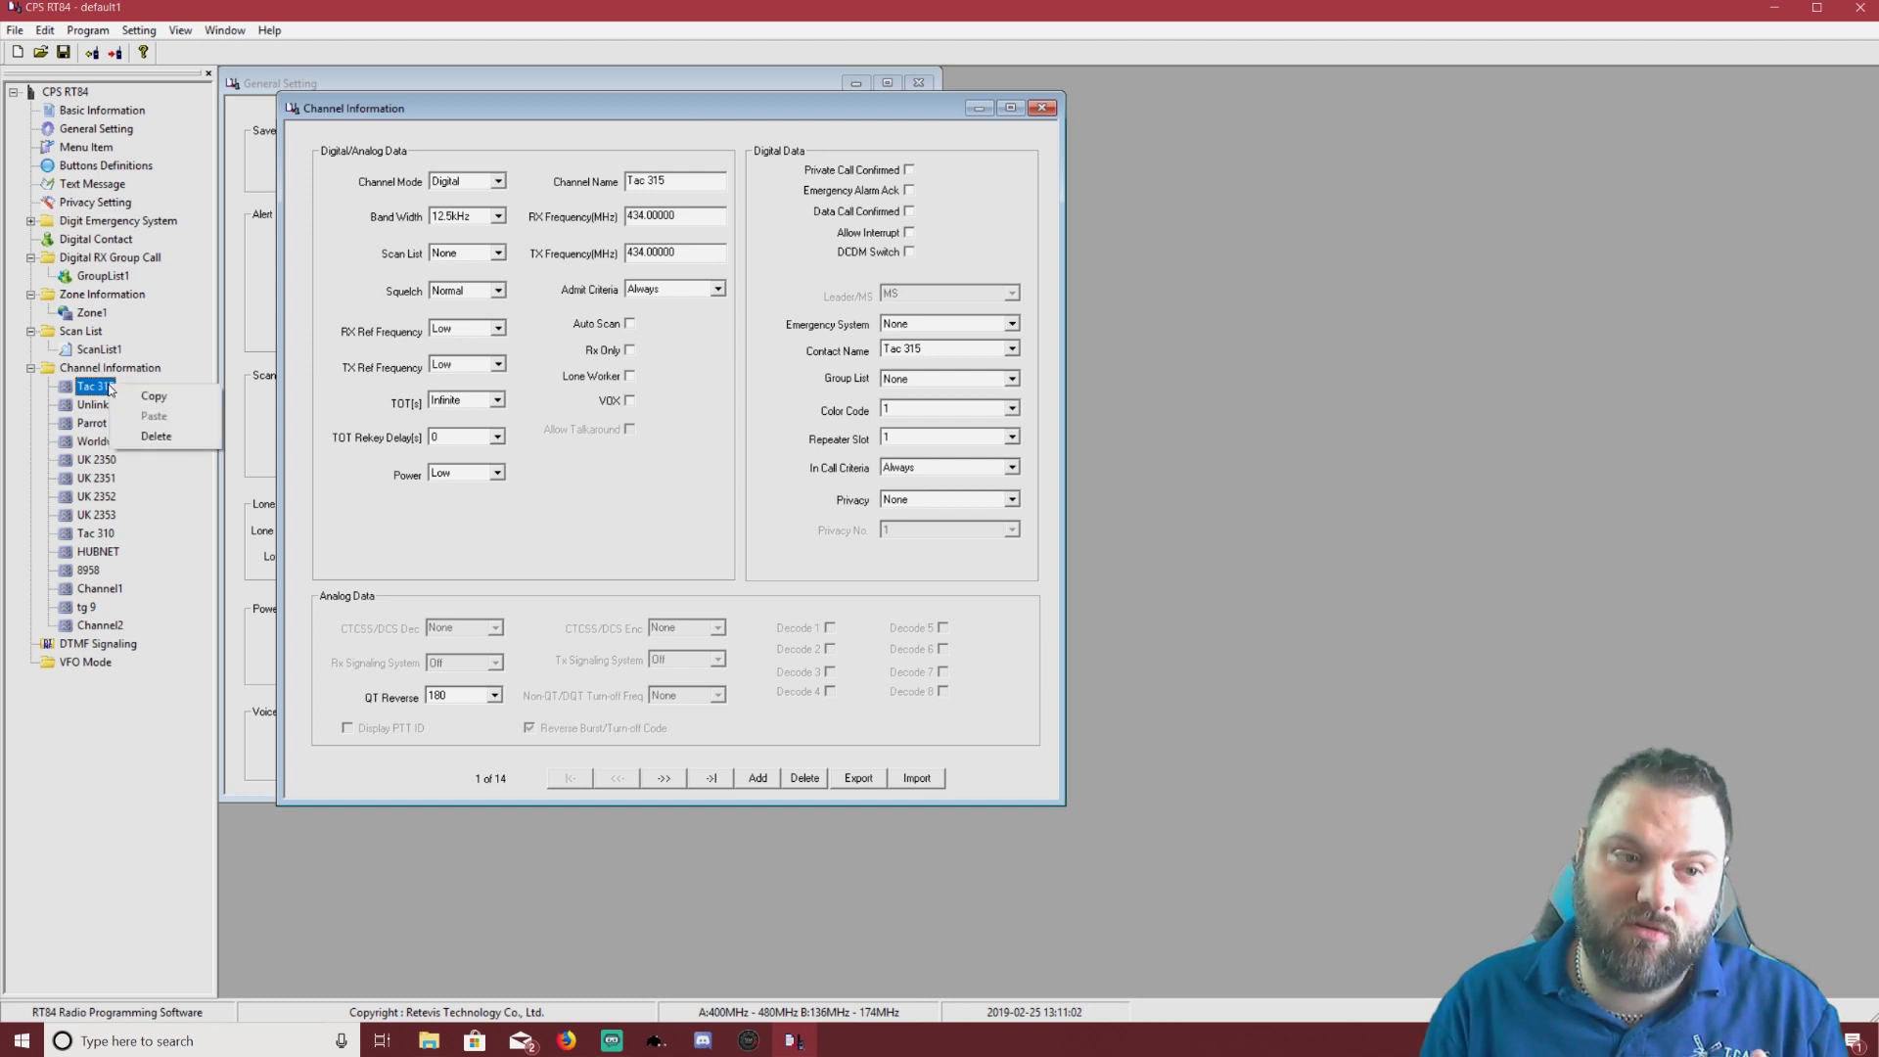
pyautogui.click(148, 397)
pyautogui.click(150, 368)
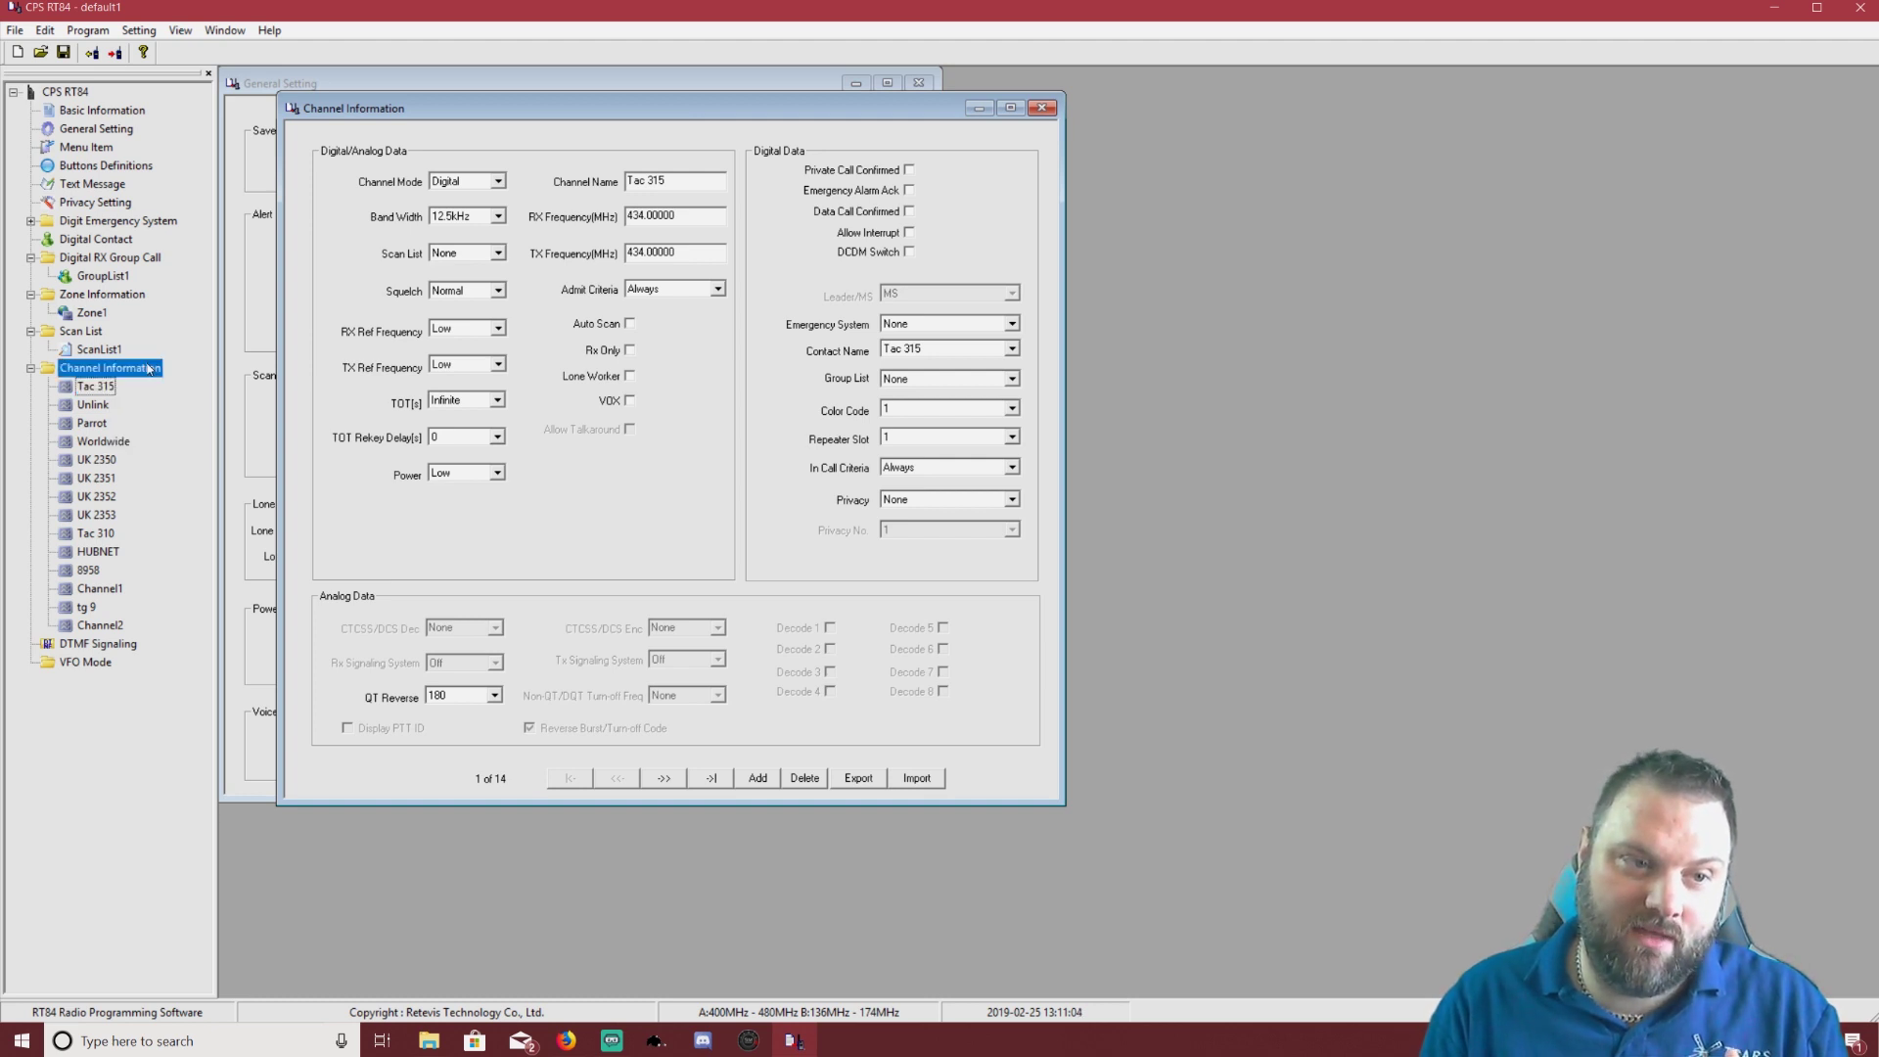
pyautogui.rightClick(149, 369)
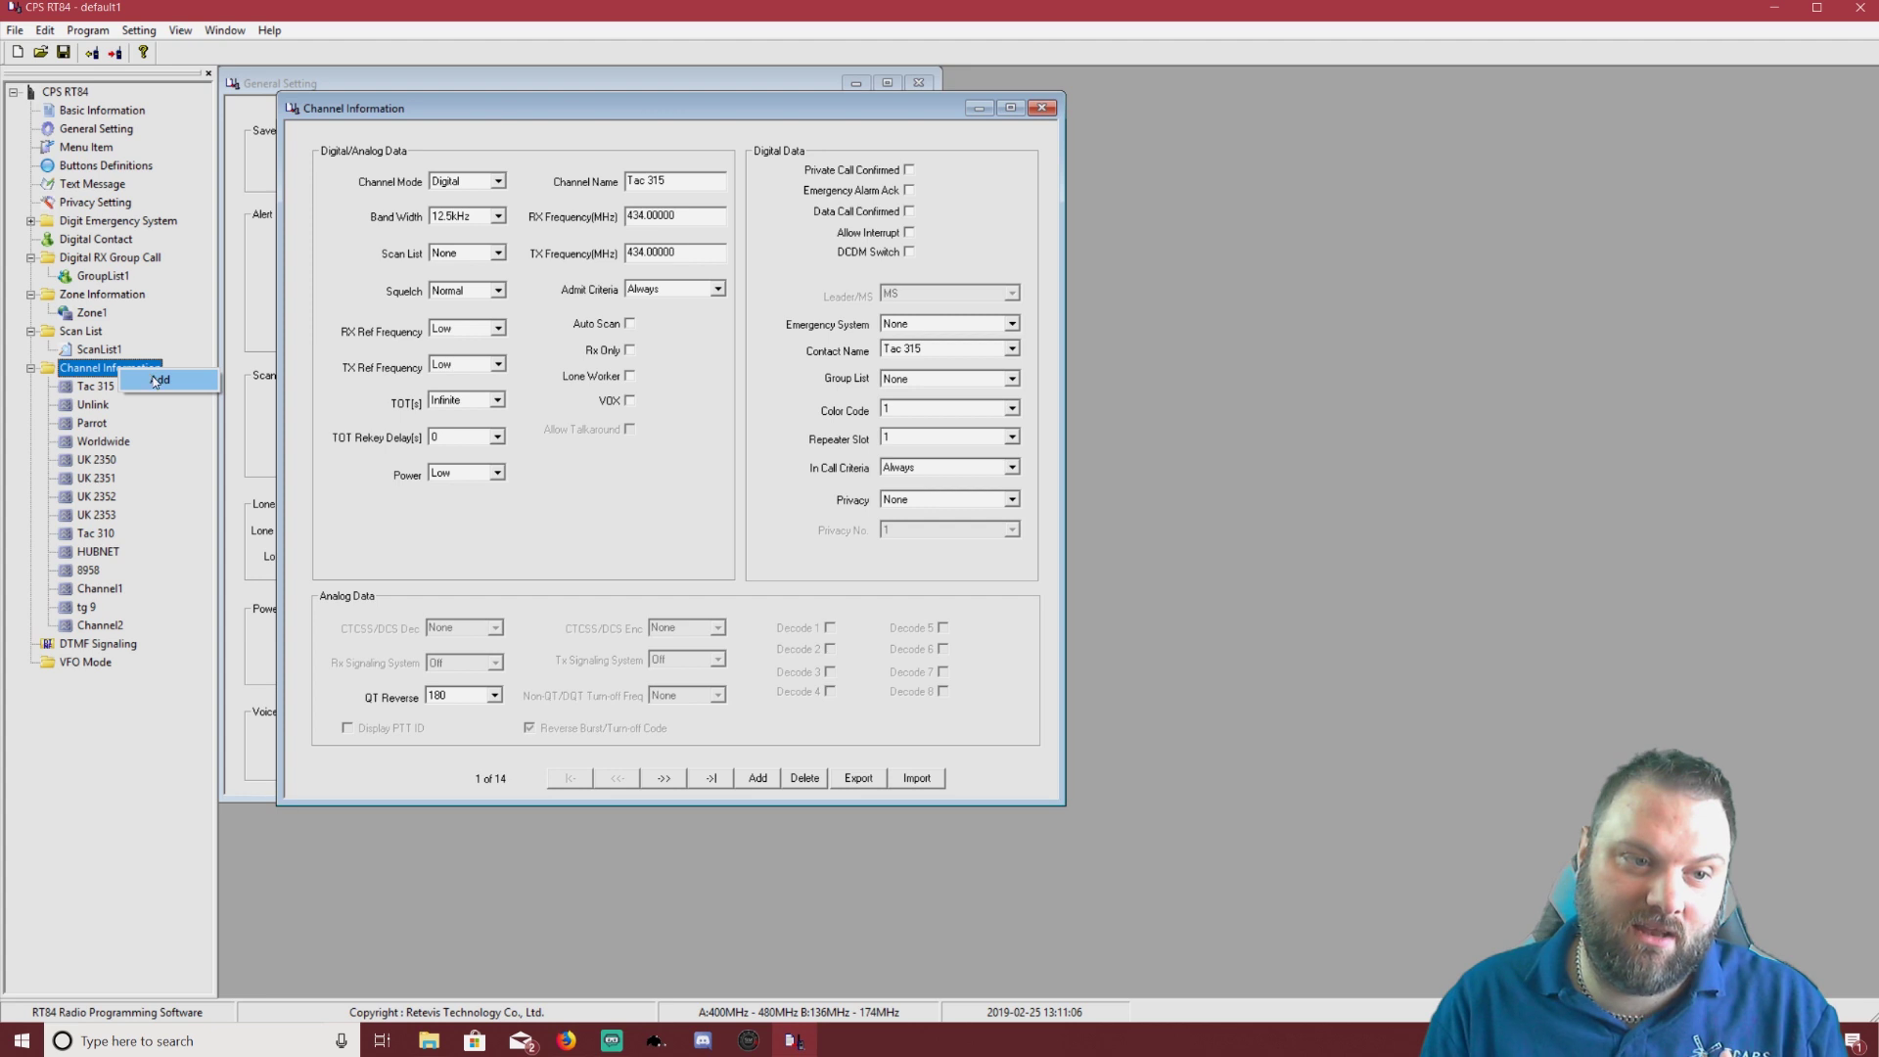
pyautogui.click(157, 380)
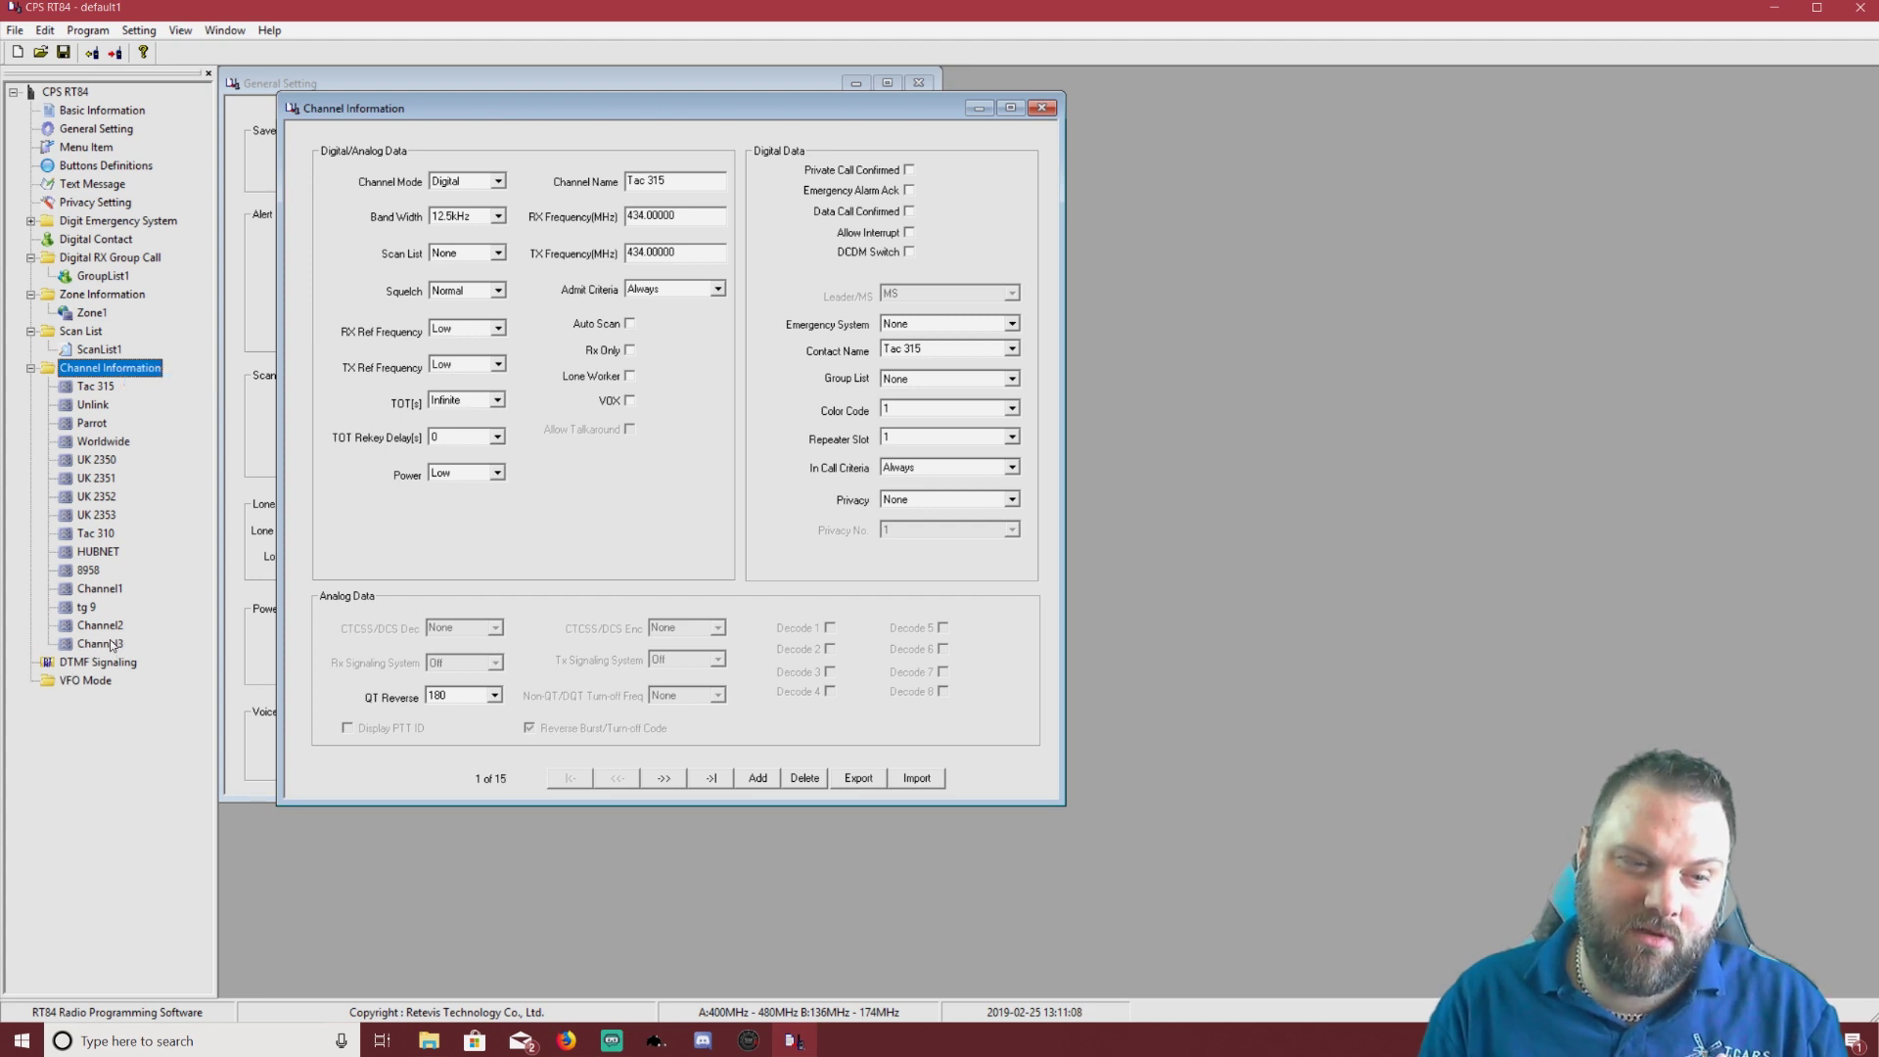
# Step: Paste the Tac 315 settings into Channel3, keeping contact Tac 315, then open Zone1
pyautogui.click(111, 644)
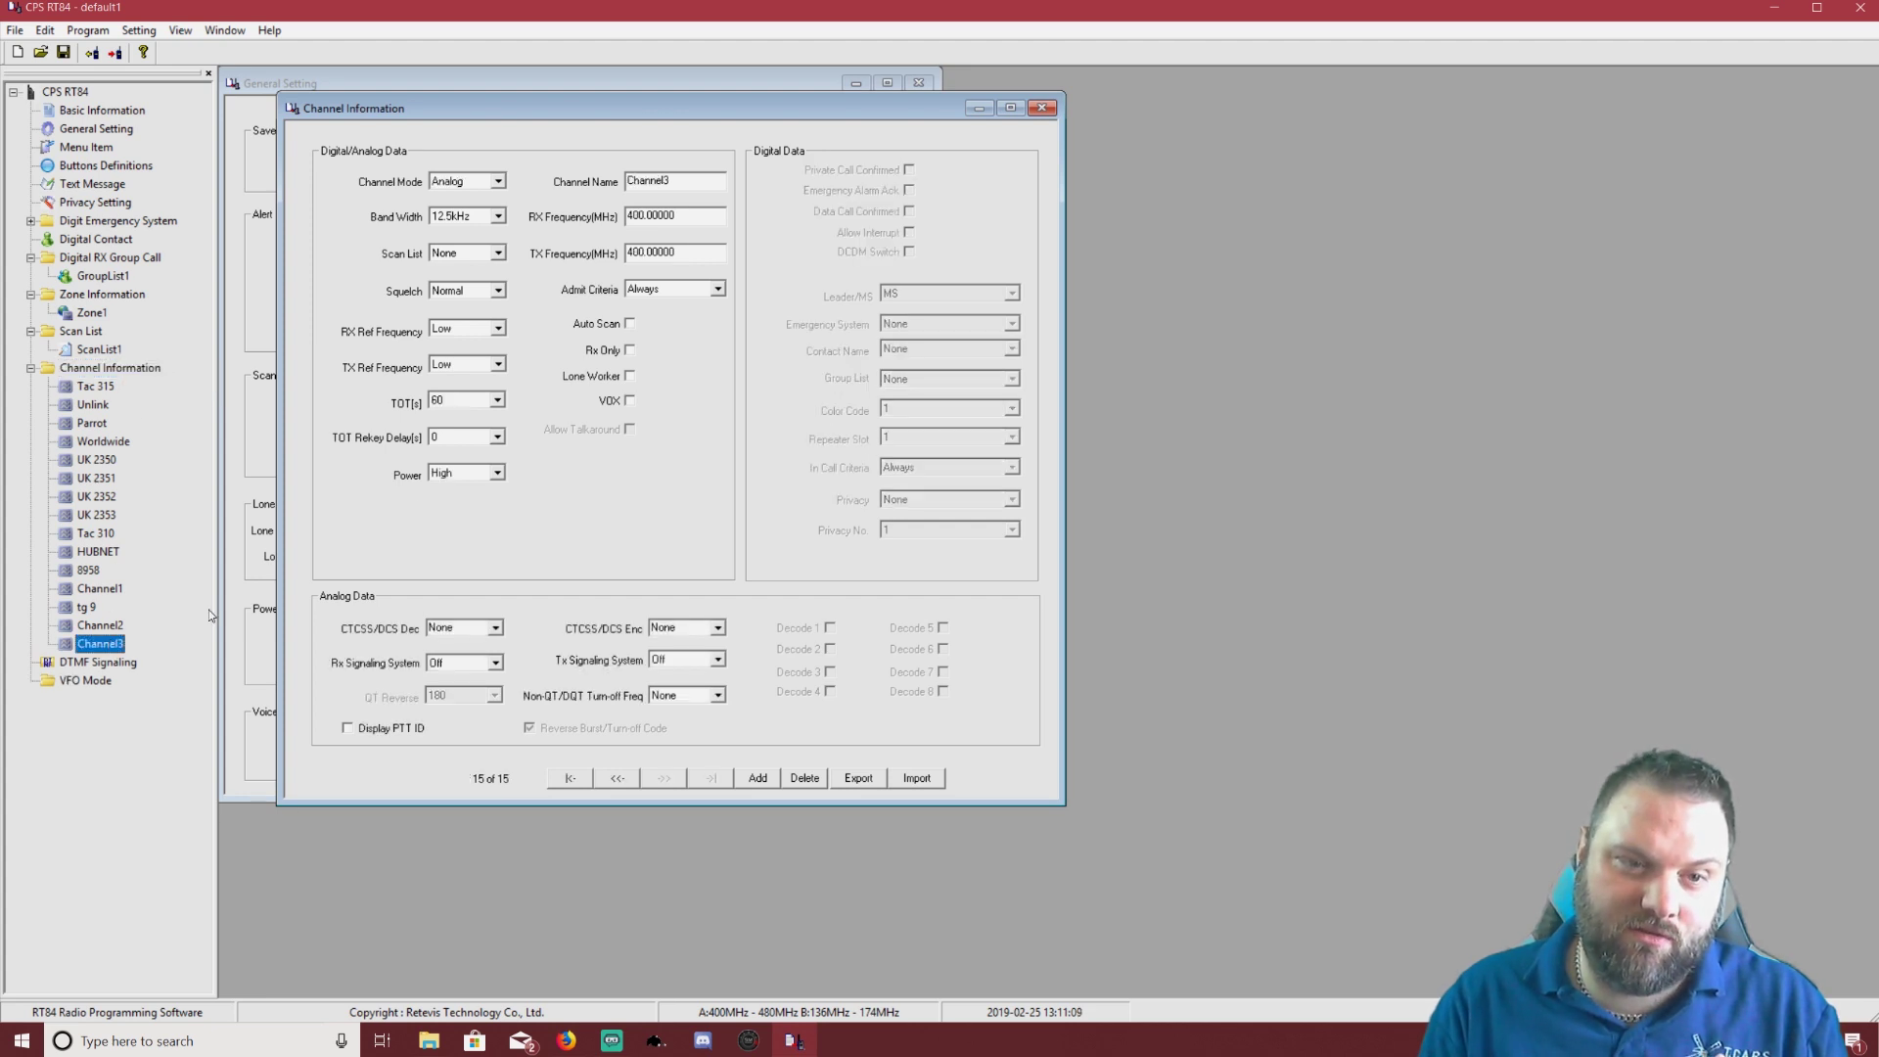
pyautogui.rightClick(113, 654)
pyautogui.click(164, 678)
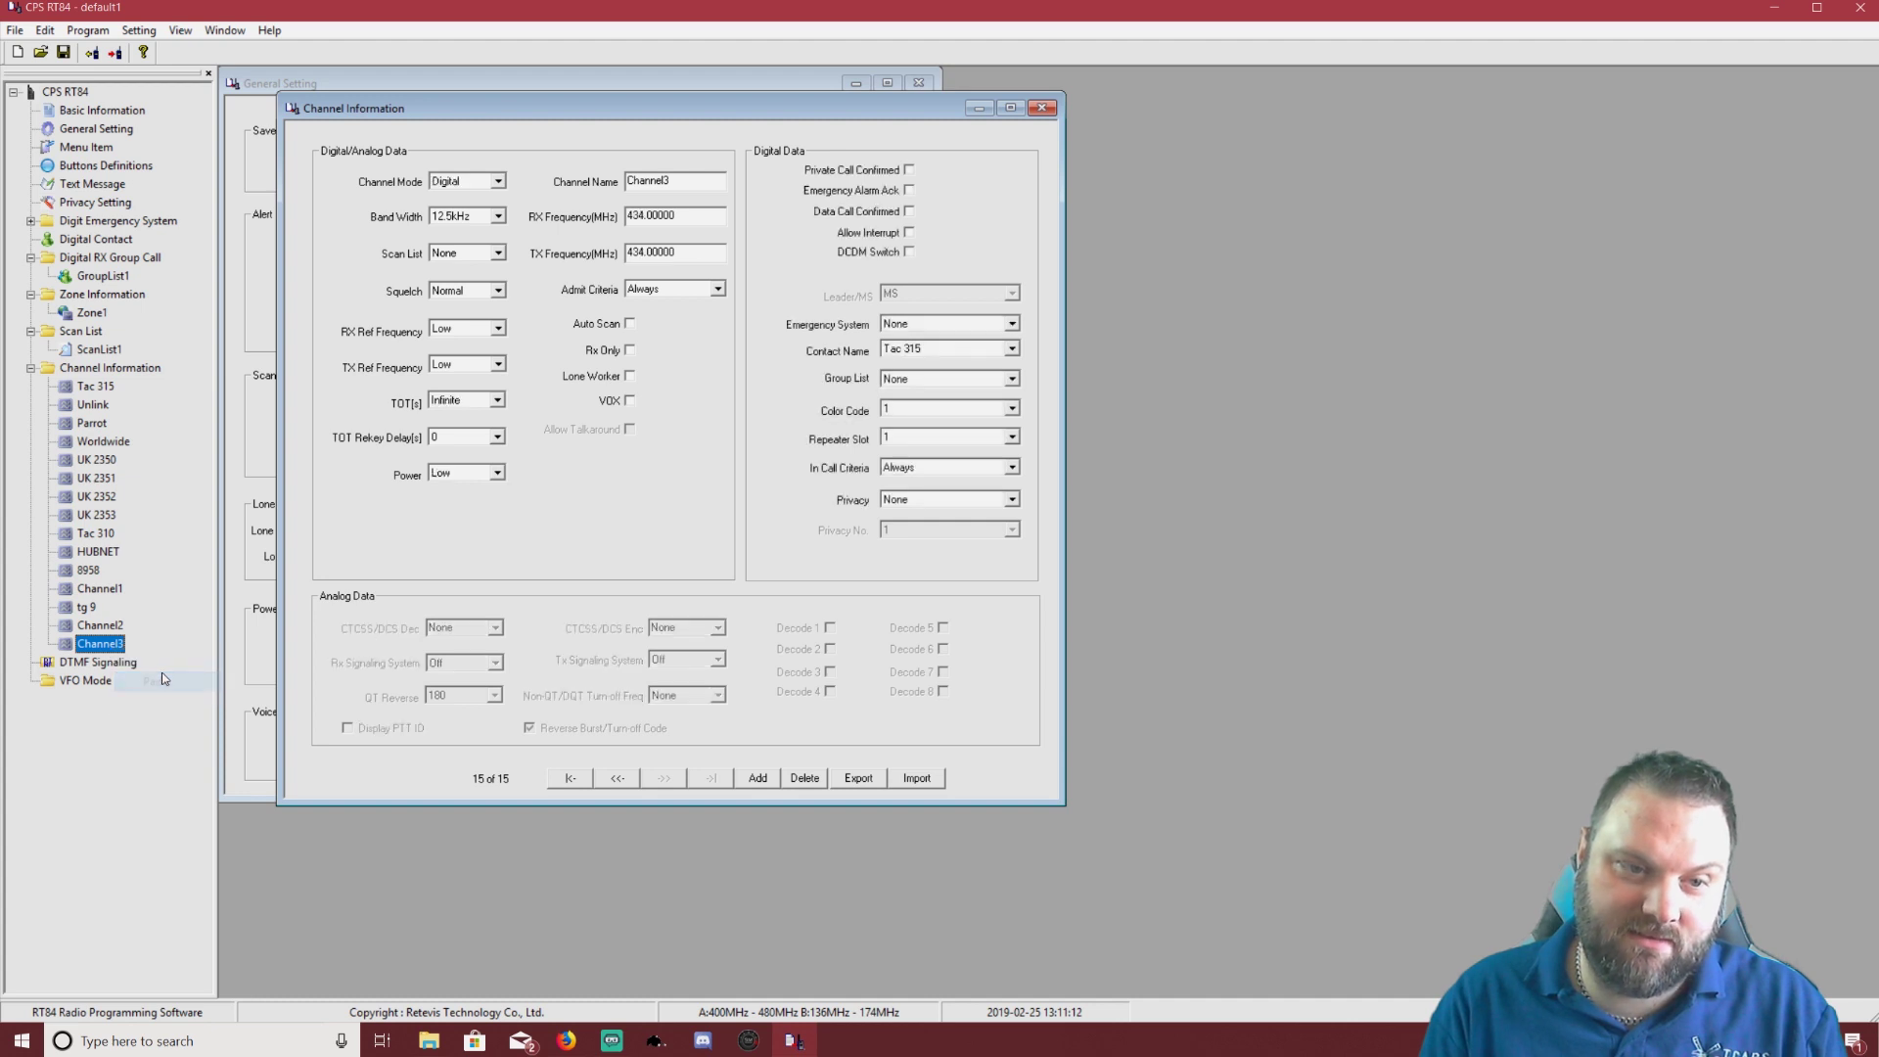
pyautogui.click(920, 350)
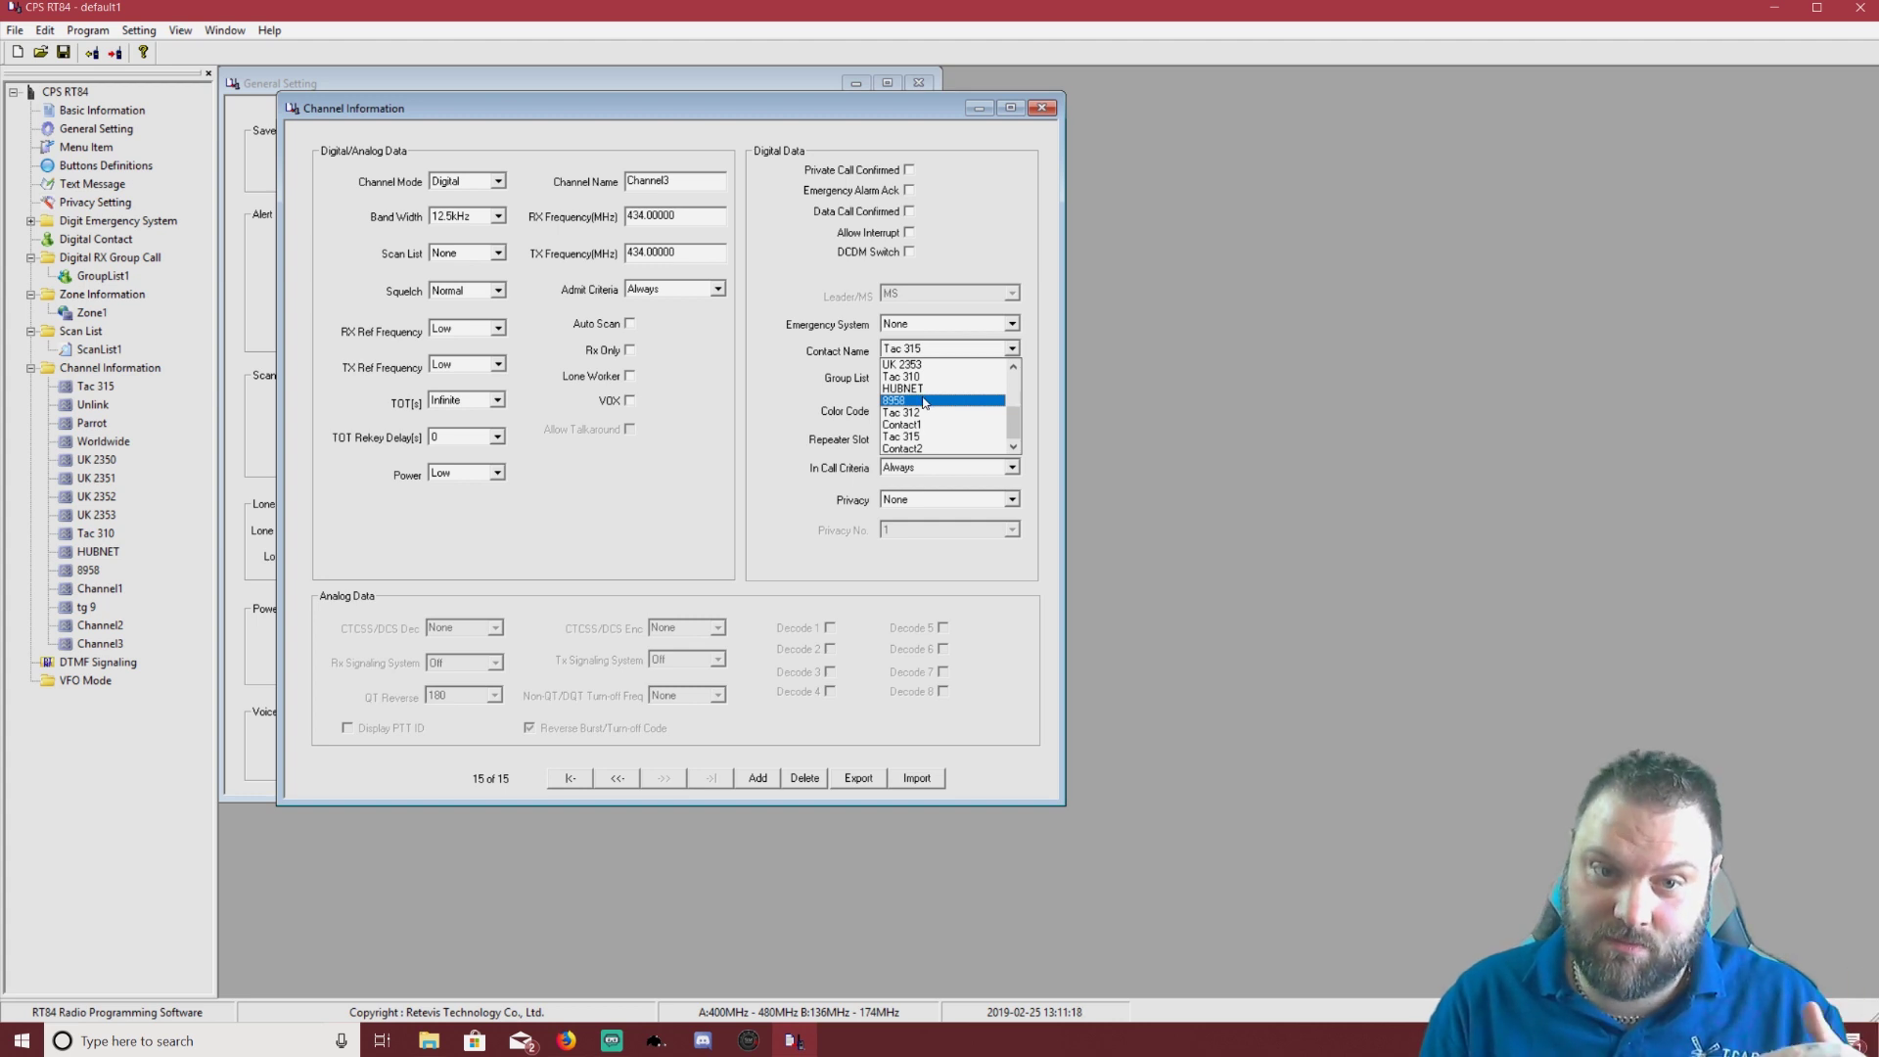
pyautogui.click(673, 184)
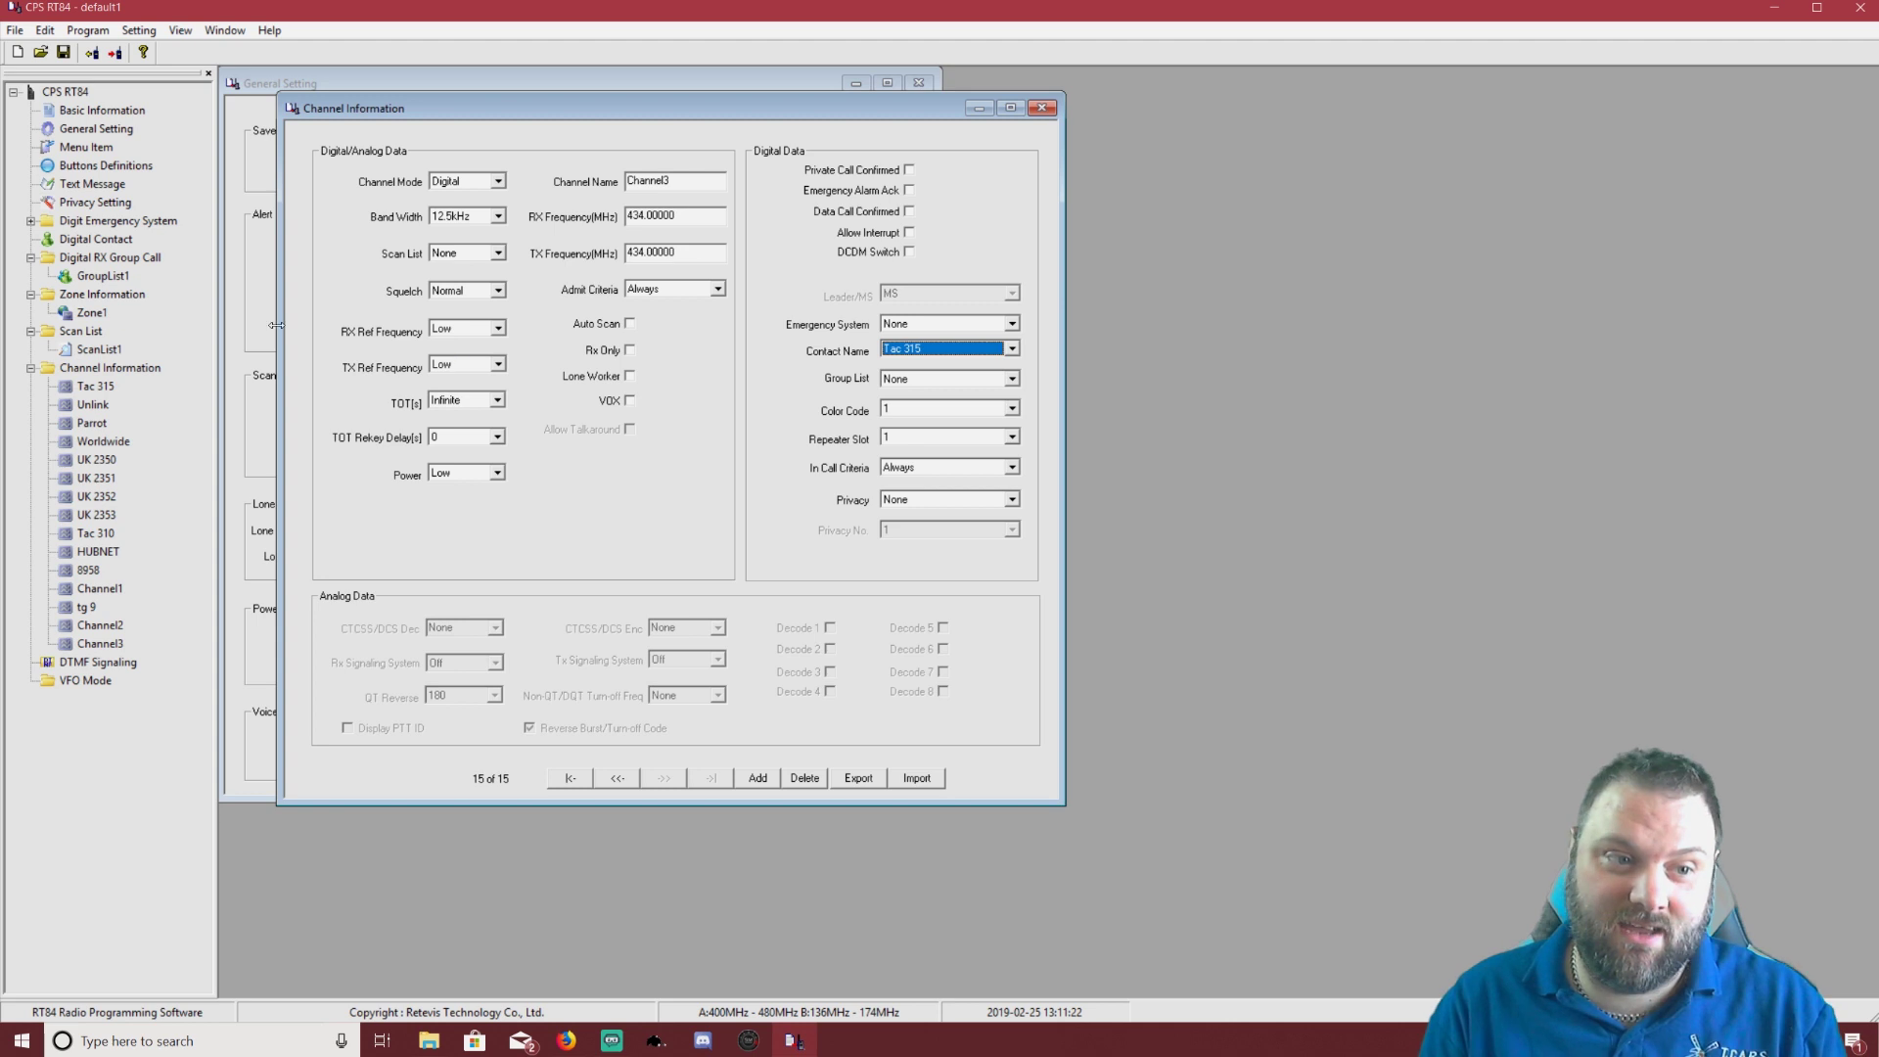
pyautogui.click(96, 314)
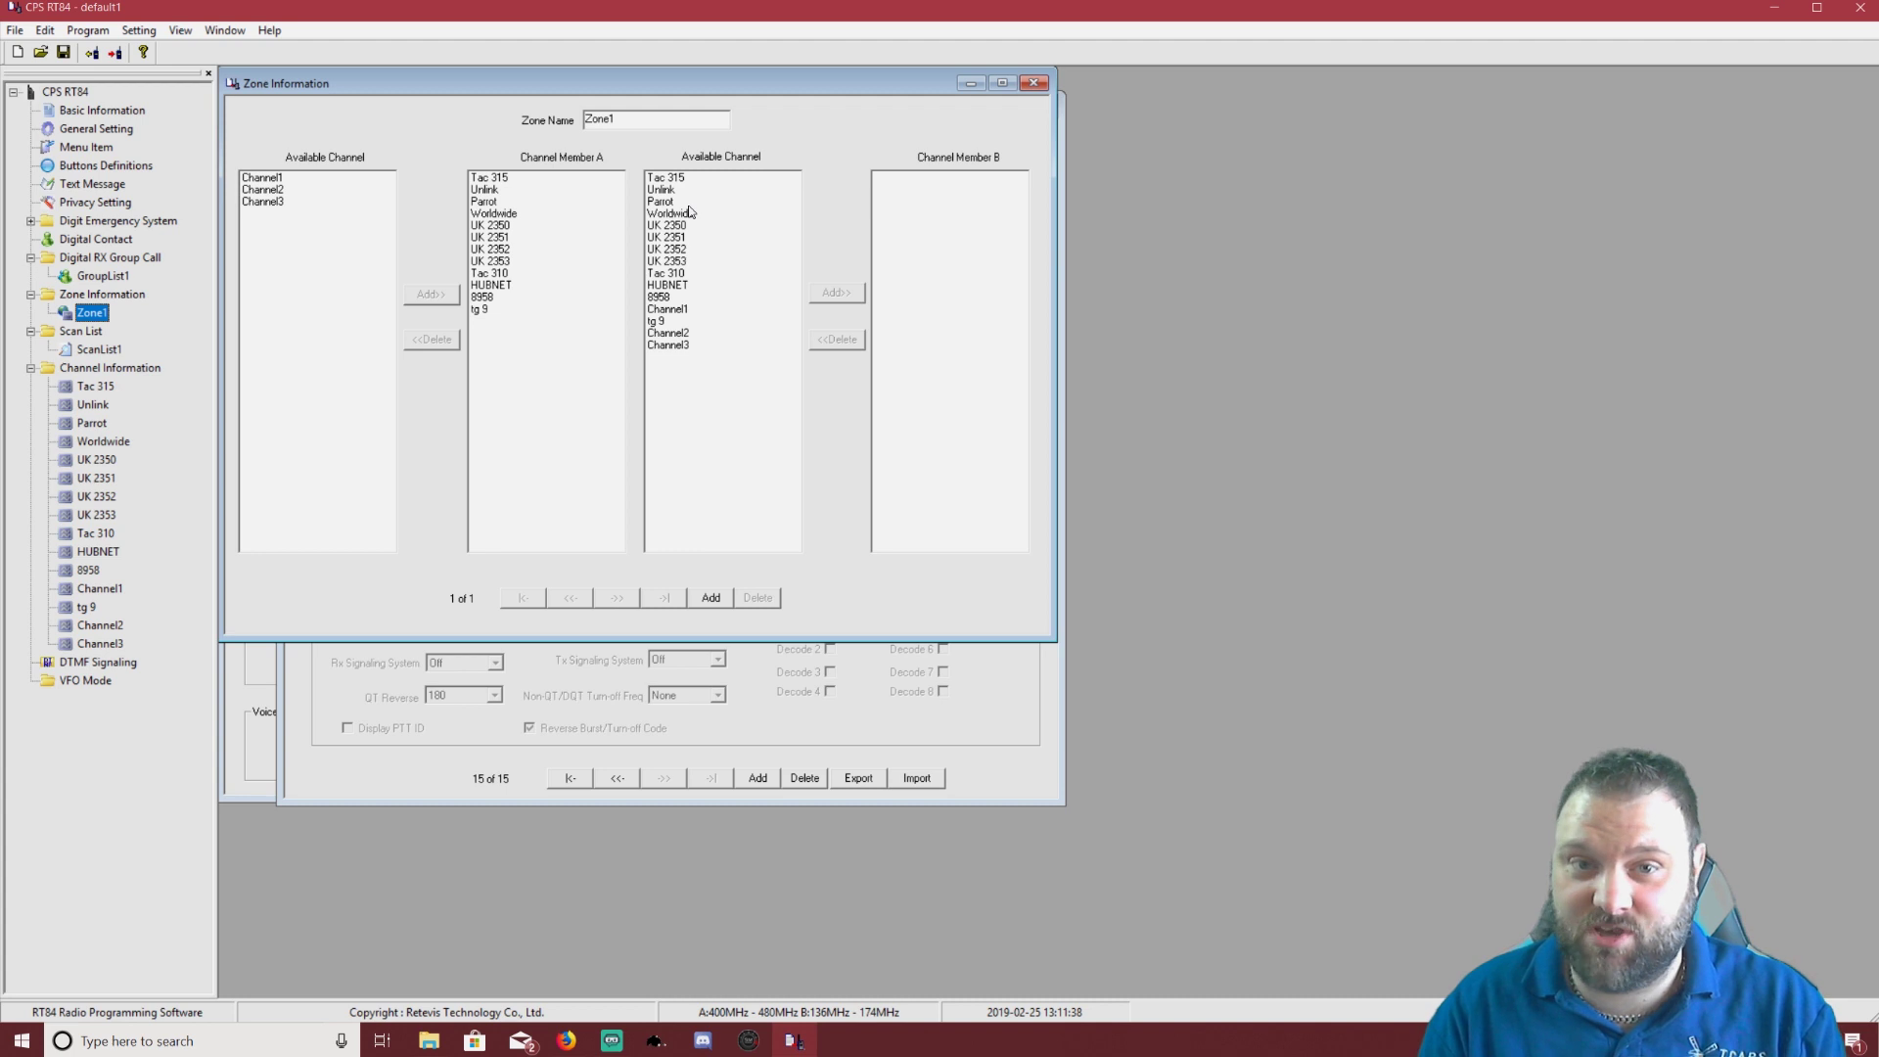
# Step: Move Channel1, Channel2 and Channel3 from Available Channel into Zone1's Channel Member A
pyautogui.click(271, 179)
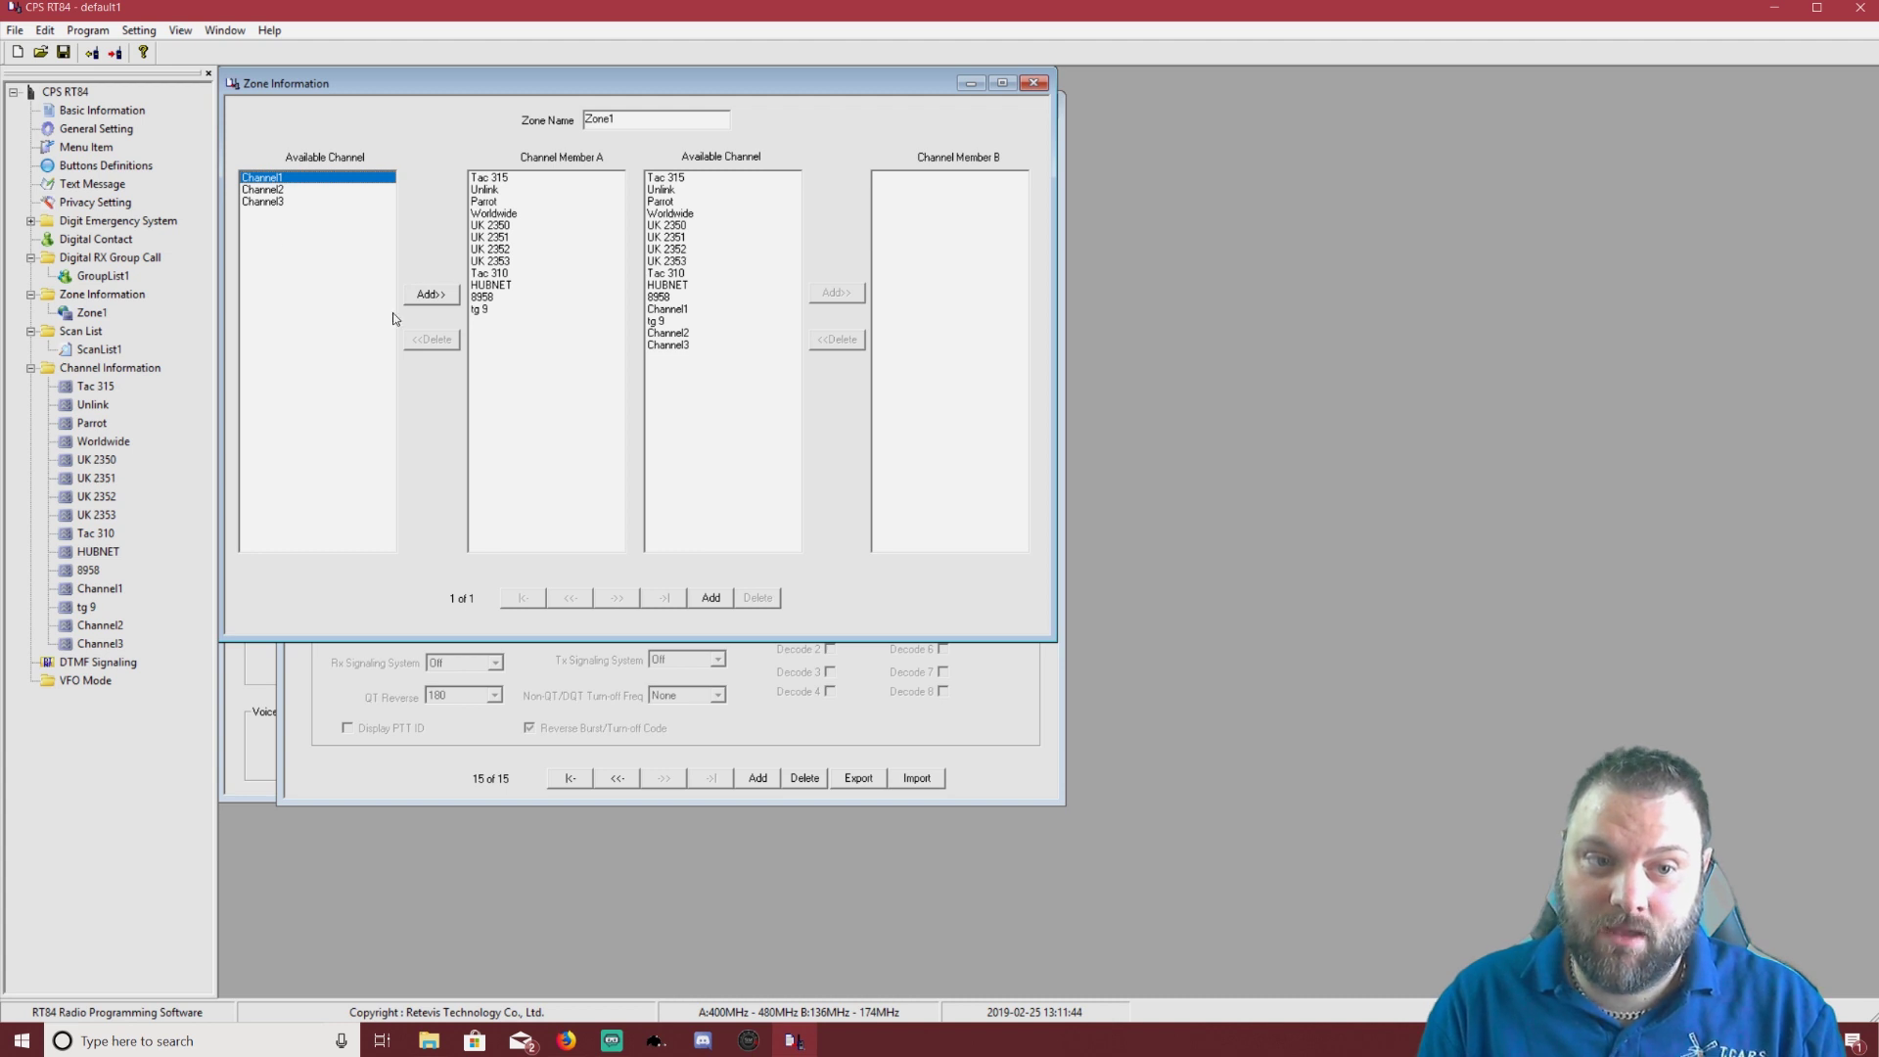
pyautogui.click(435, 298)
pyautogui.click(436, 301)
pyautogui.click(435, 302)
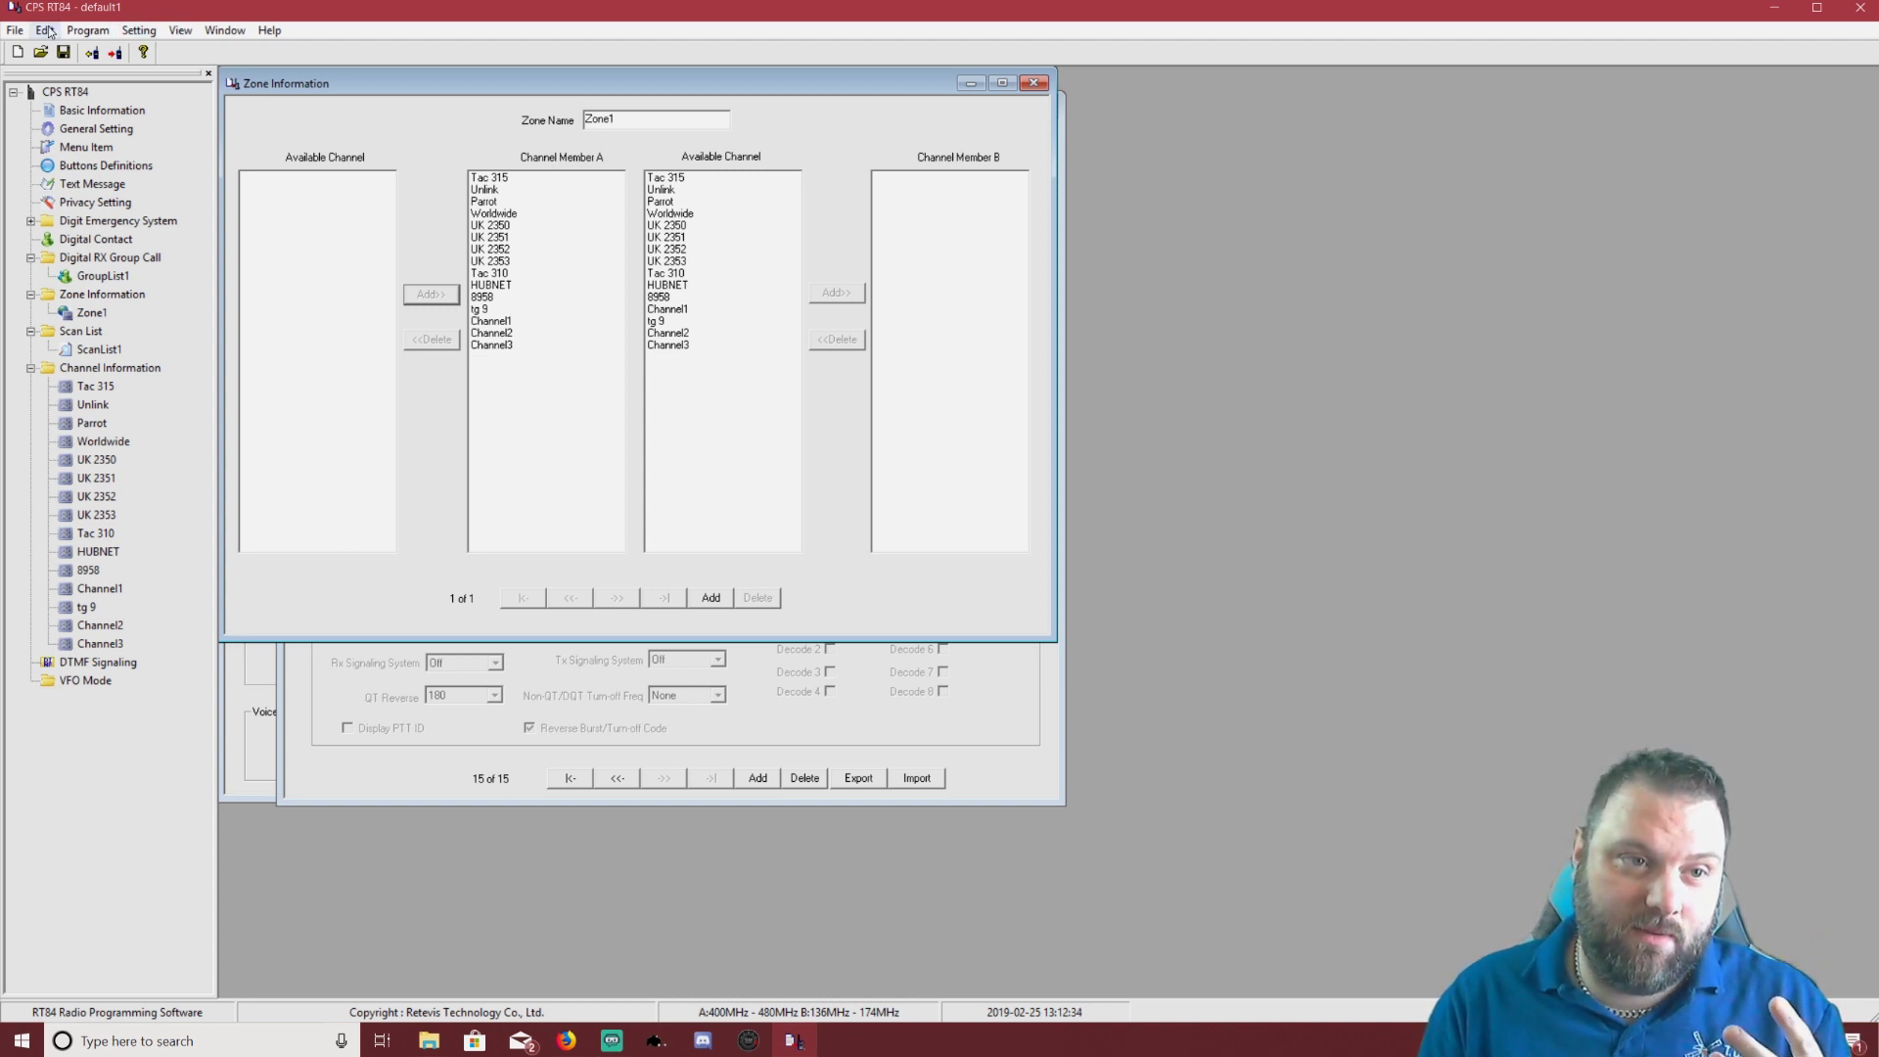
pyautogui.click(90, 32)
pyautogui.click(98, 93)
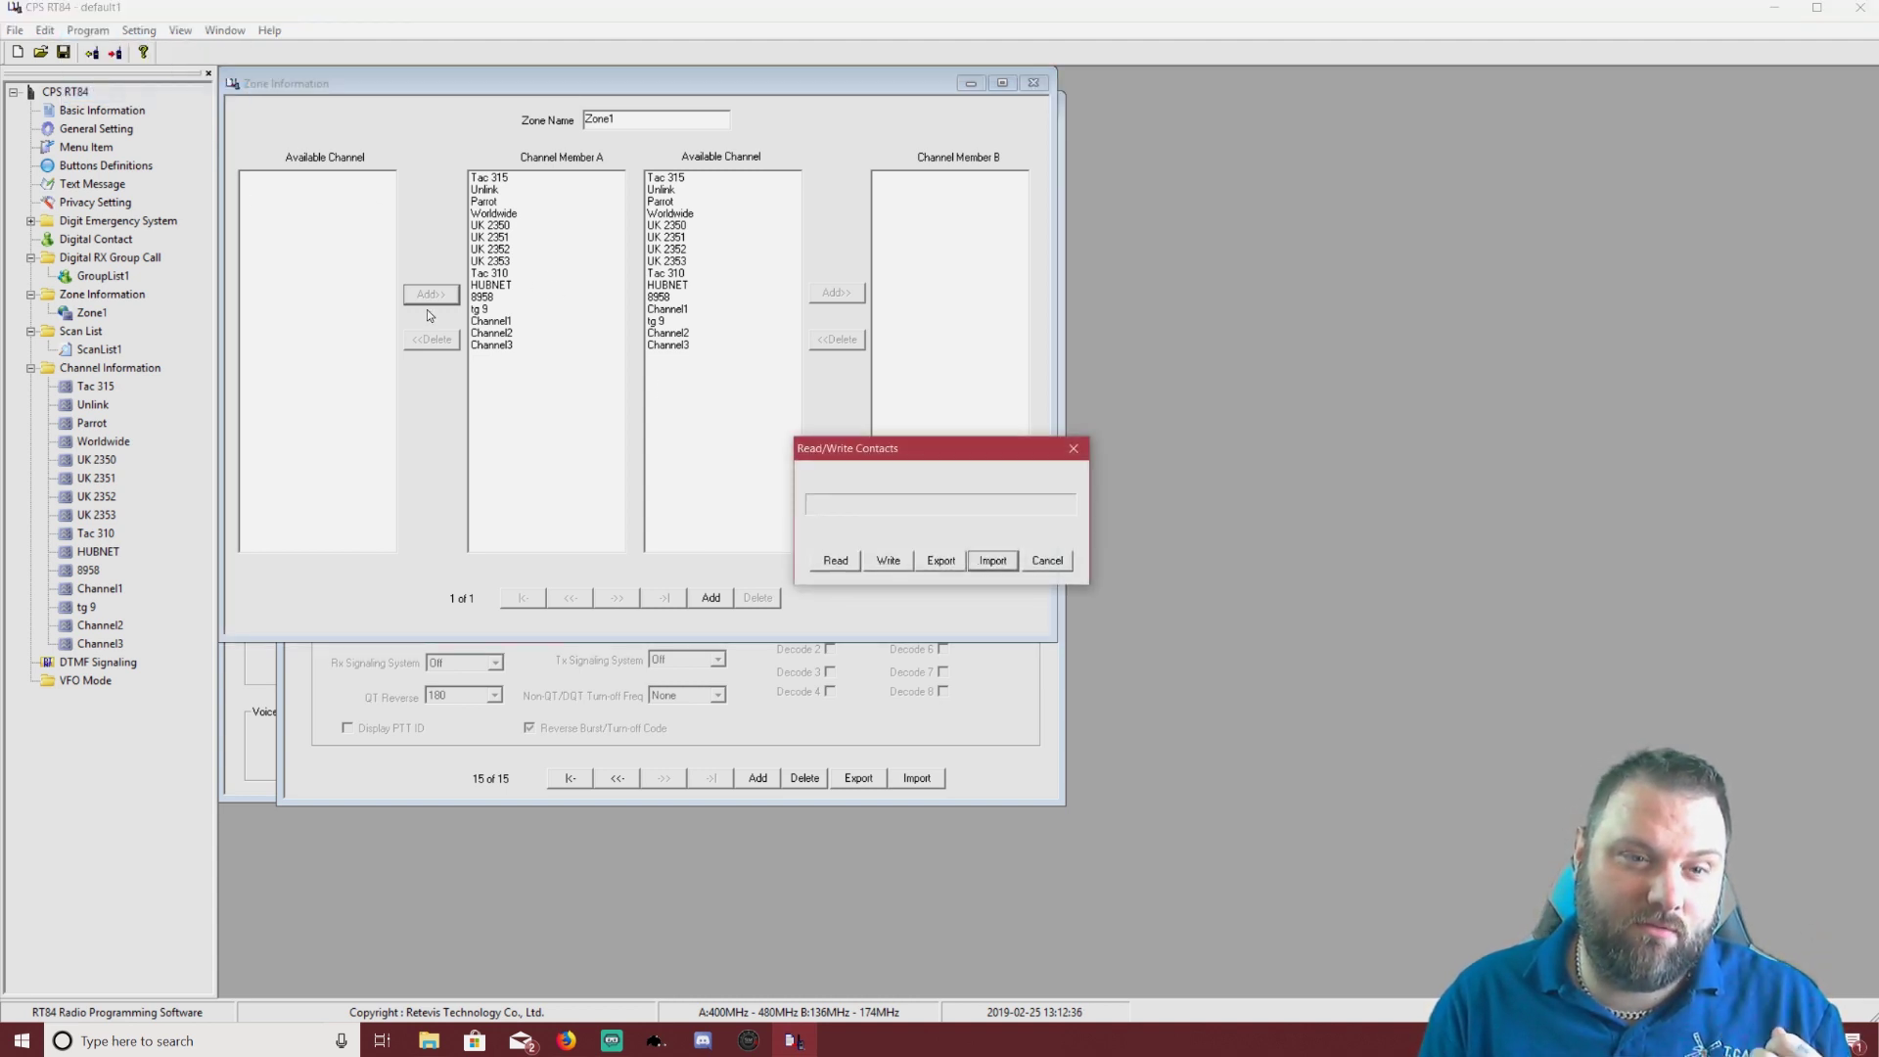
pyautogui.click(993, 560)
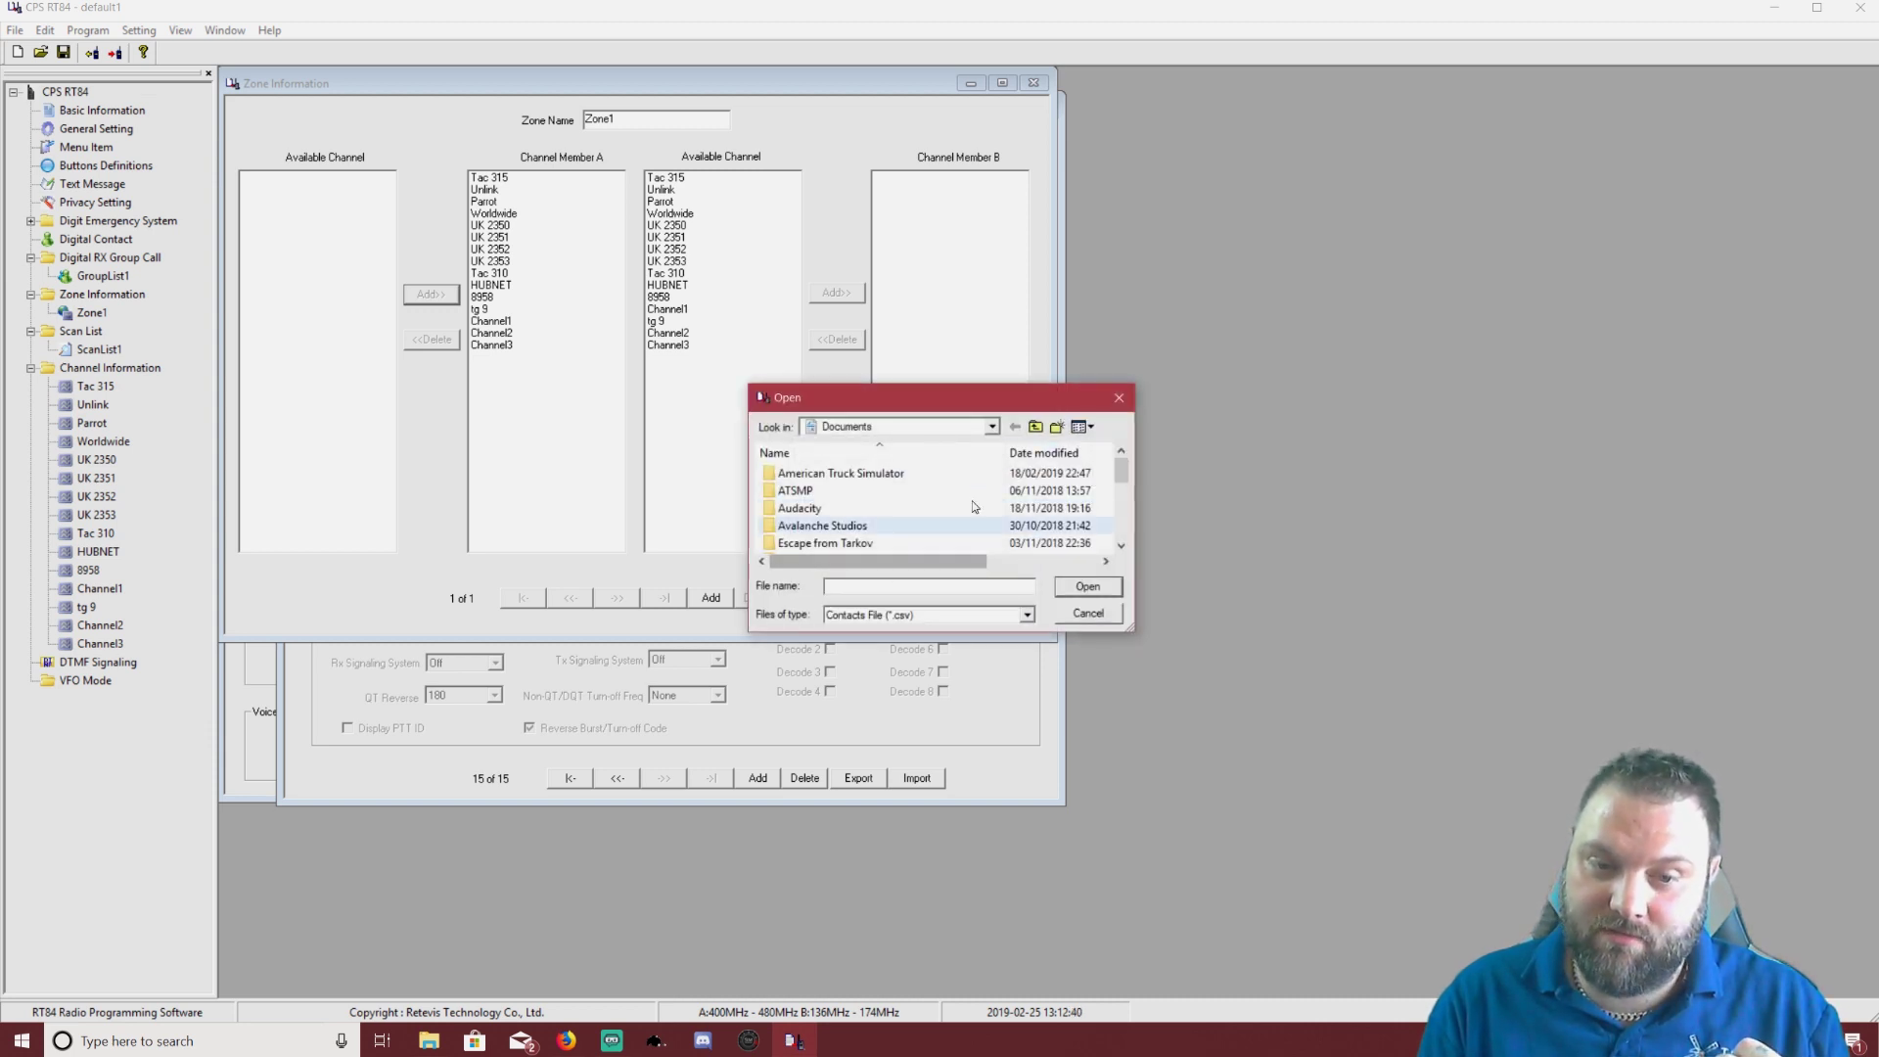
pyautogui.click(1098, 613)
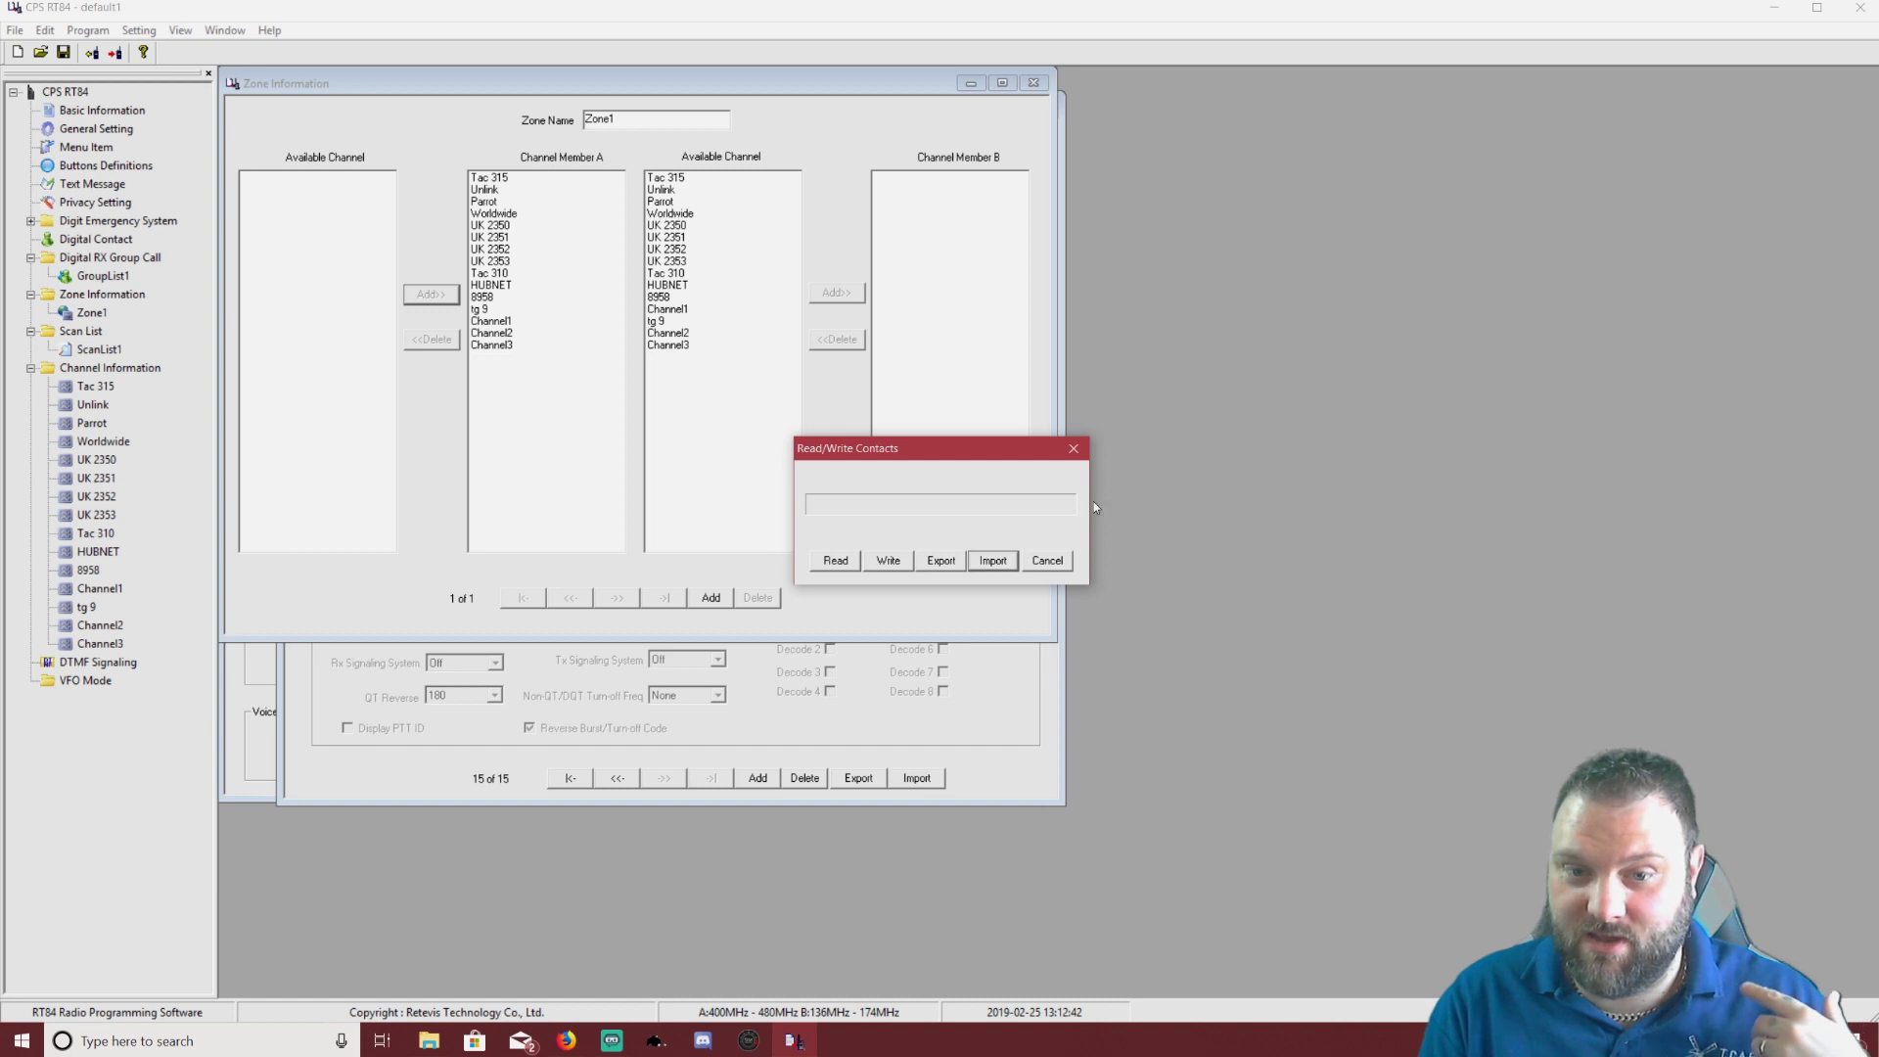
pyautogui.press('Escape')
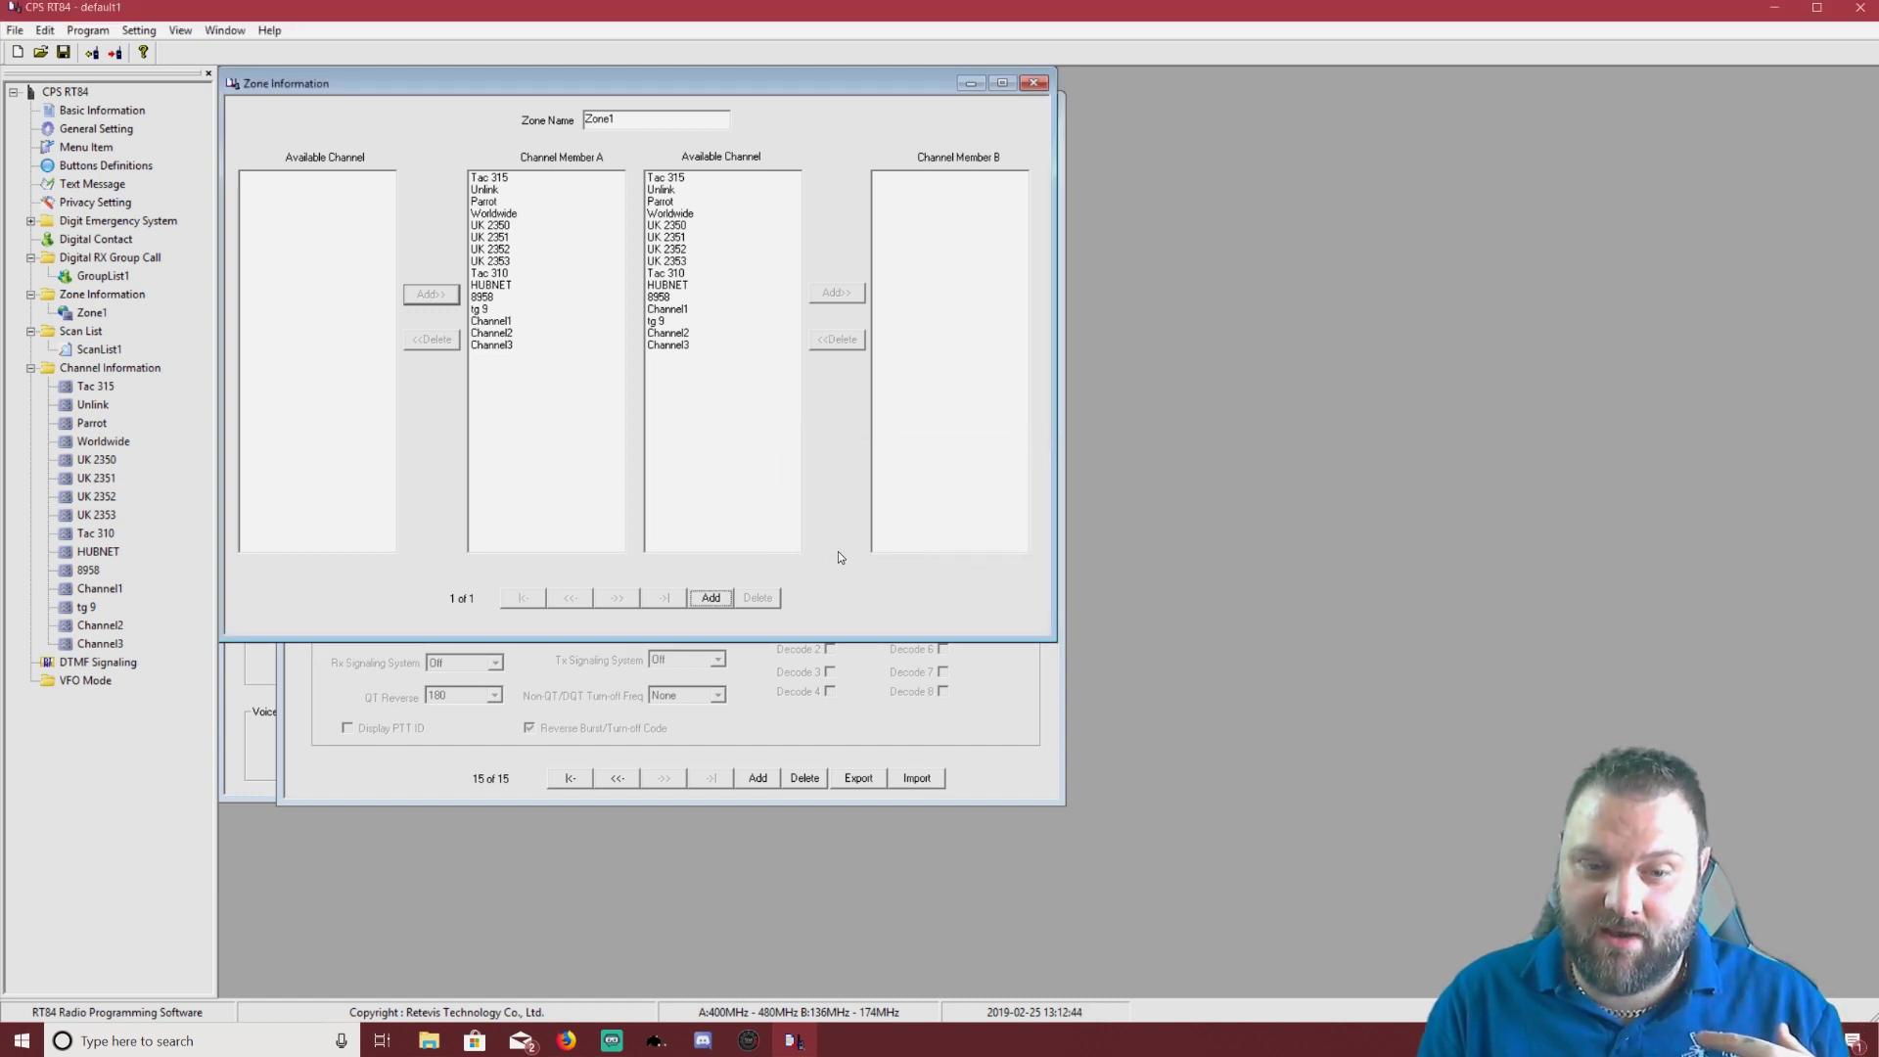